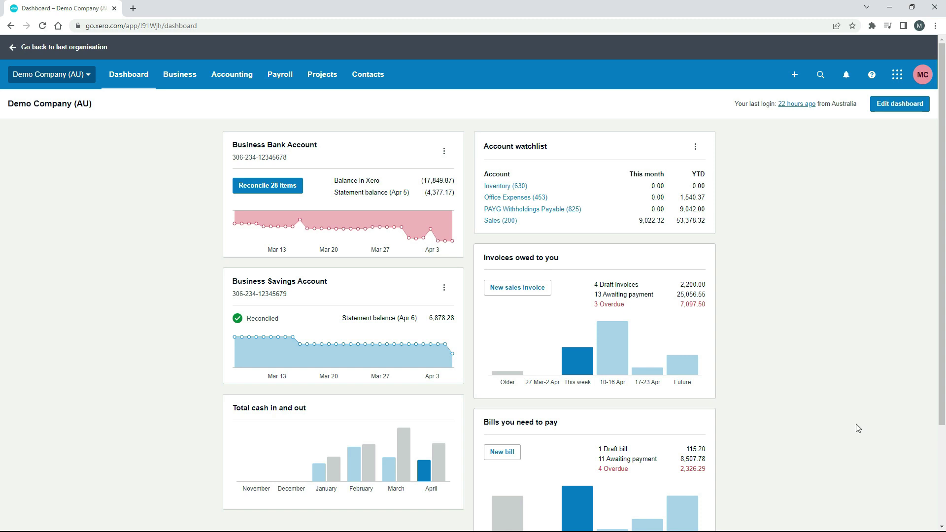
Open the Leave pay items list under Payroll settings > Pay Items
click(88, 75)
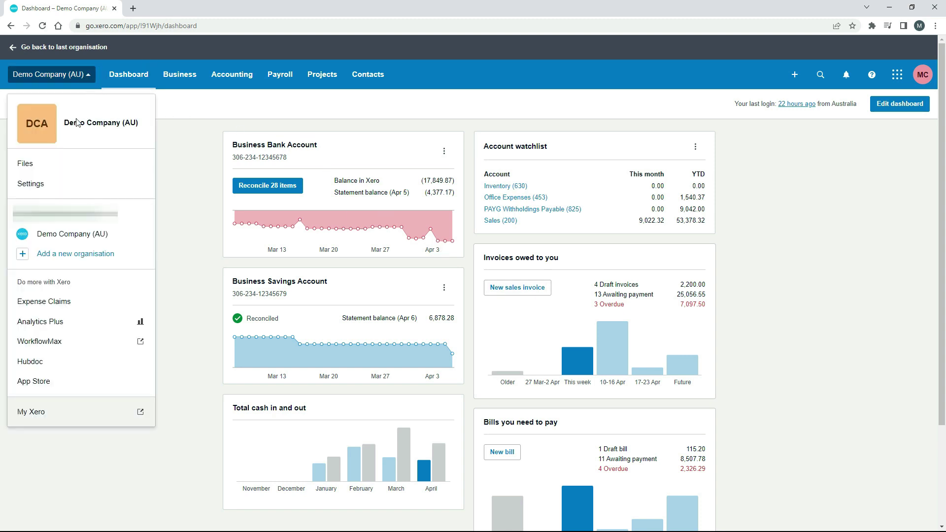
click(79, 186)
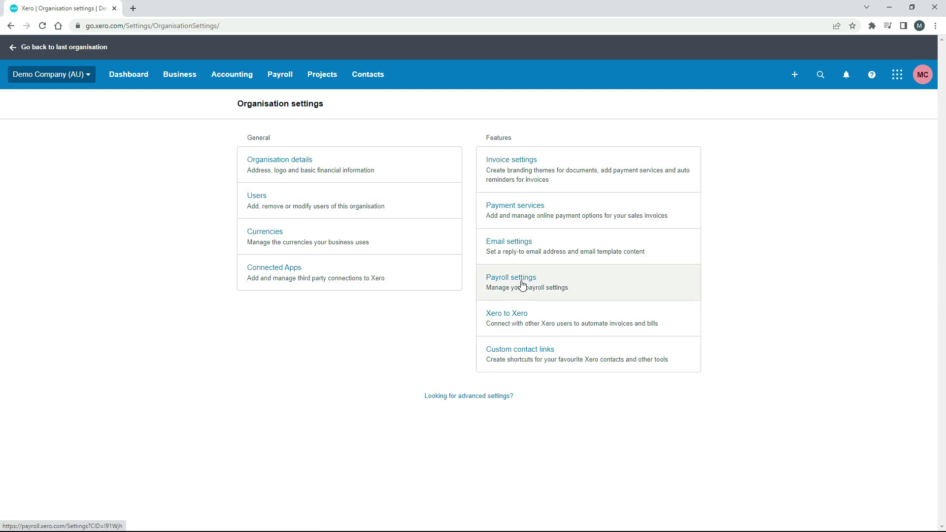
click(522, 285)
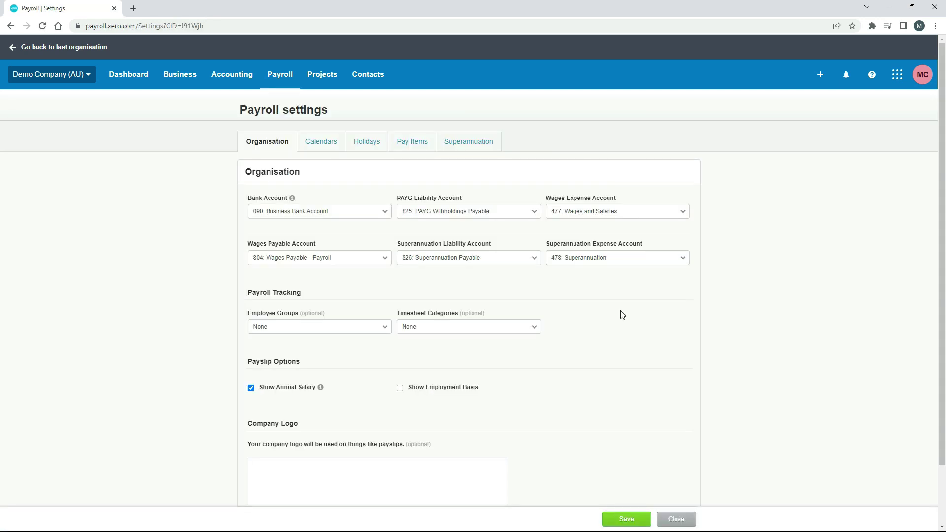
click(420, 146)
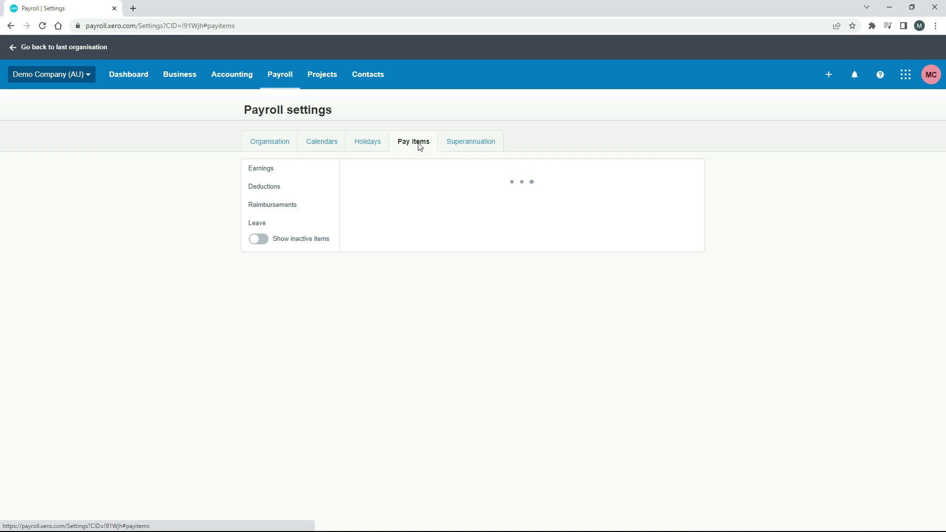
click(285, 225)
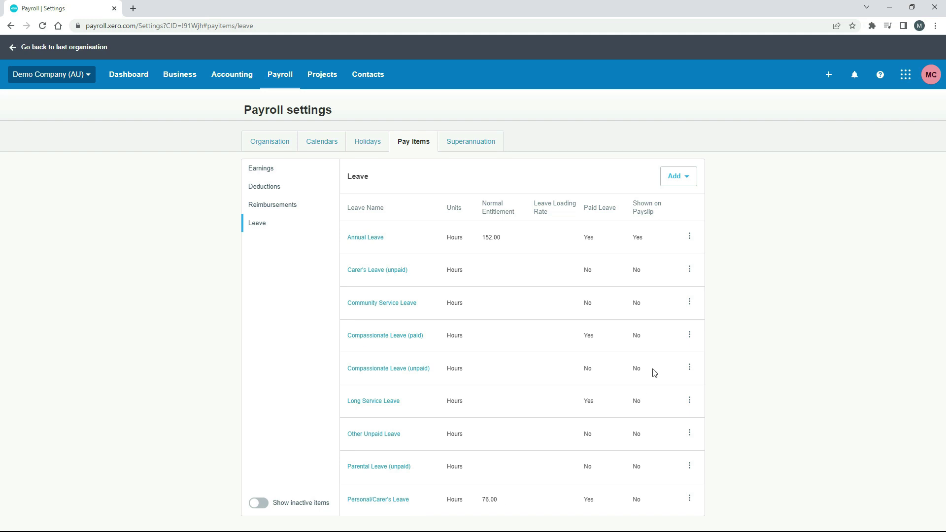
Start a new Paid Leave type, then close the form without saving
click(680, 180)
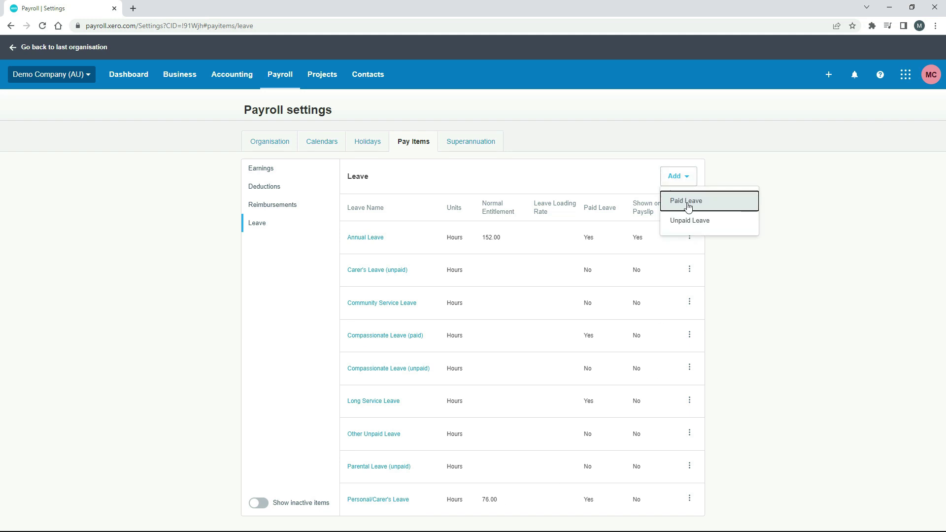
click(689, 203)
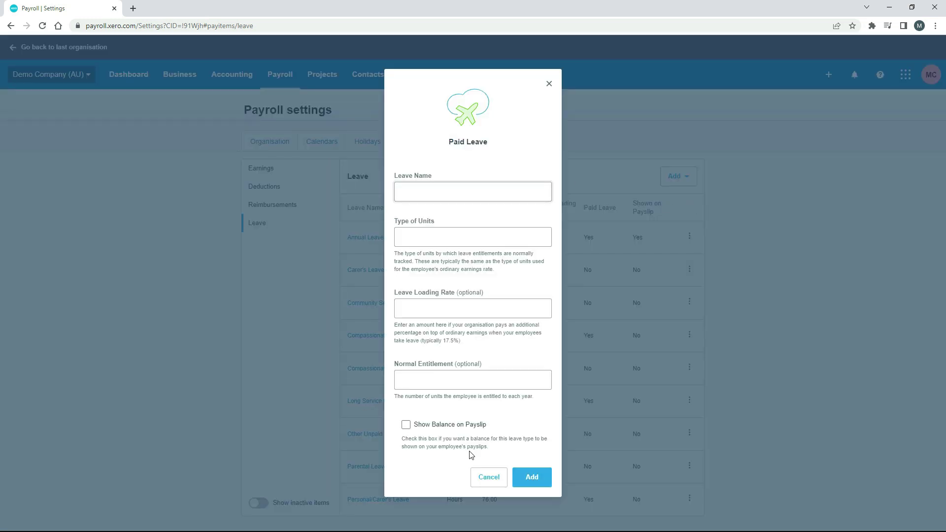
click(550, 85)
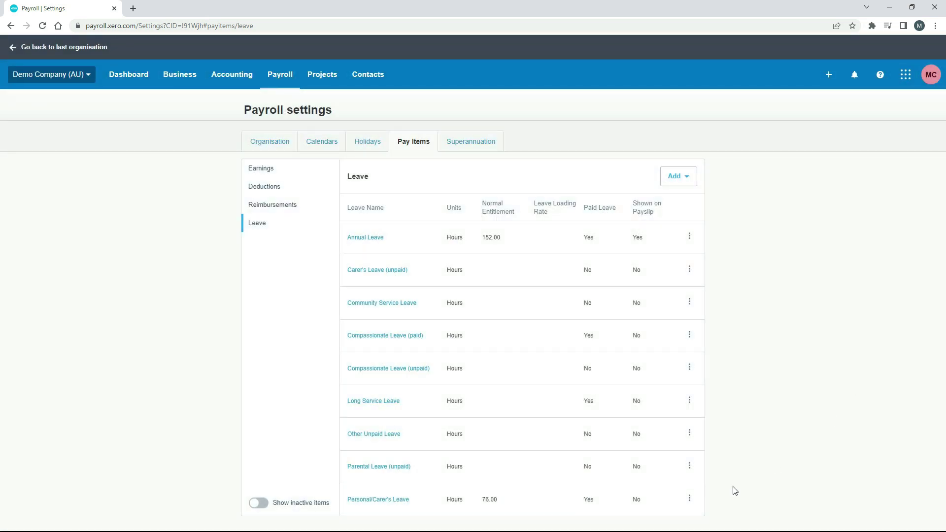
Save Personal/Carer's Leave with its normal entitlement kept at 76 hours
click(385, 503)
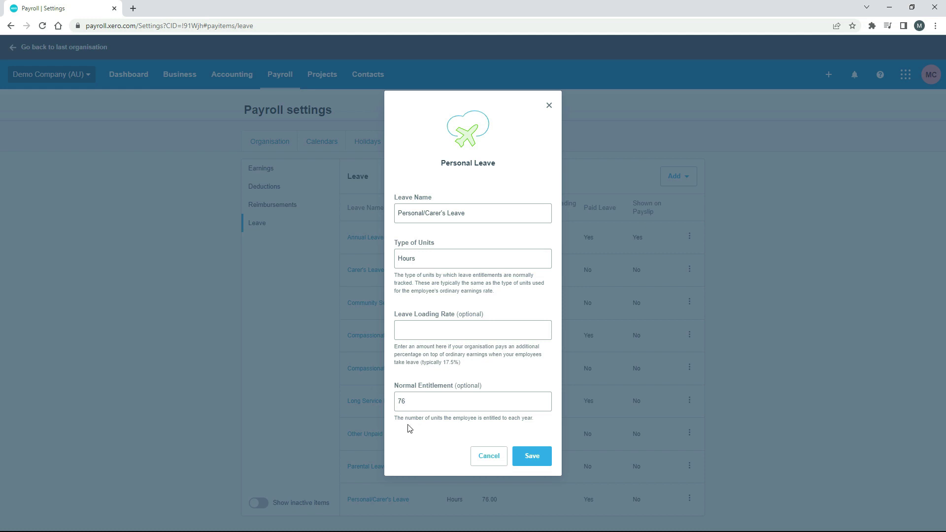
double_click(401, 402)
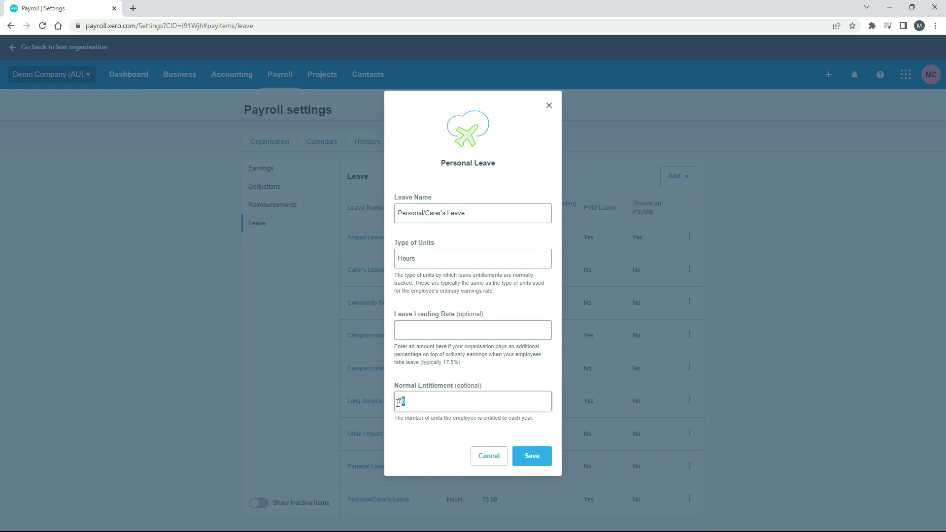
click(428, 435)
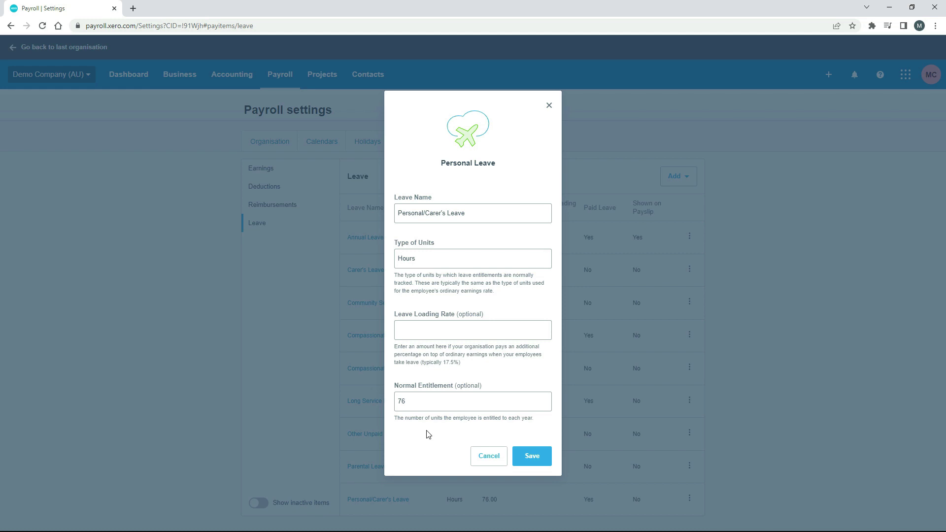
double_click(399, 402)
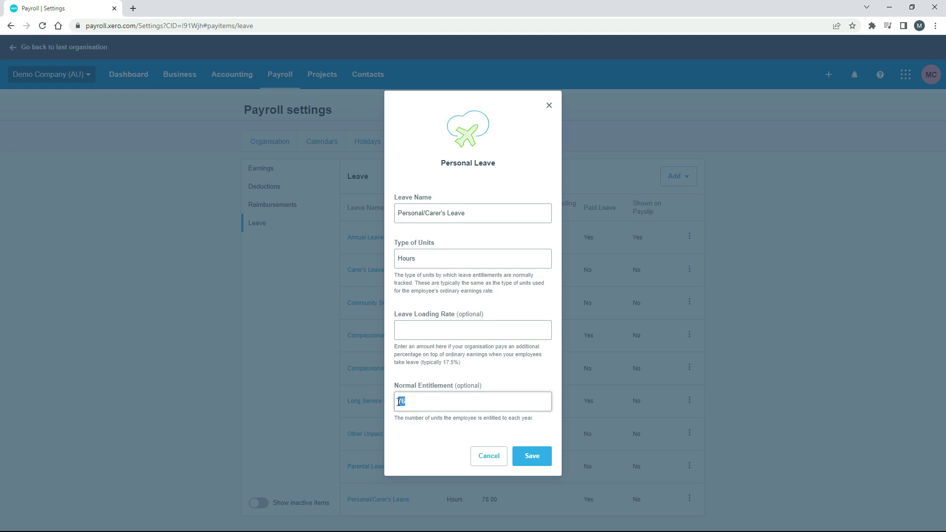
click(429, 436)
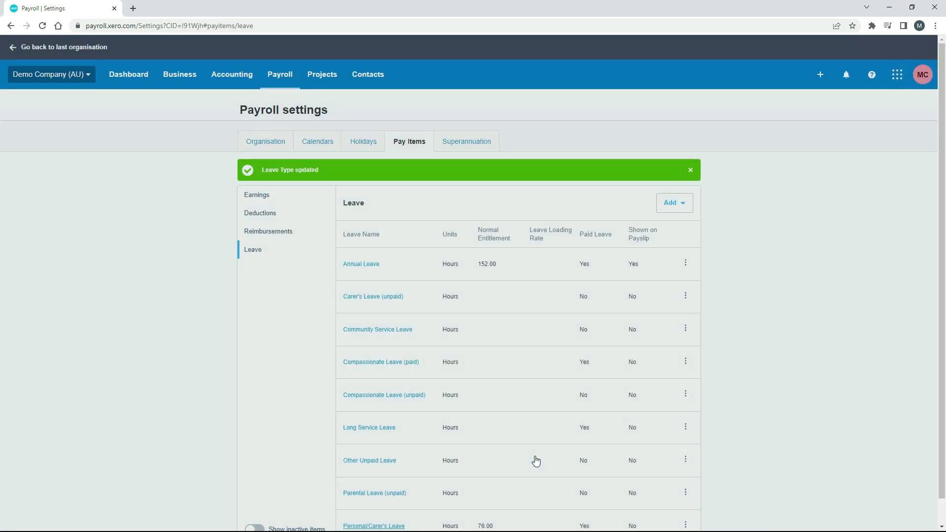
From Payroll > Employees, start a new employee with Add Employee > Add New
scroll(742, 395, down, 2)
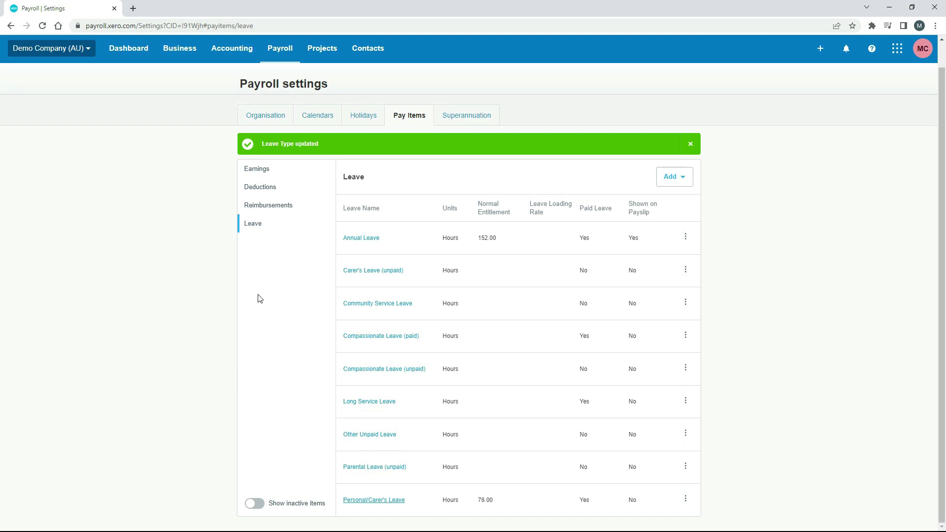
scroll(232, 295, up, 2)
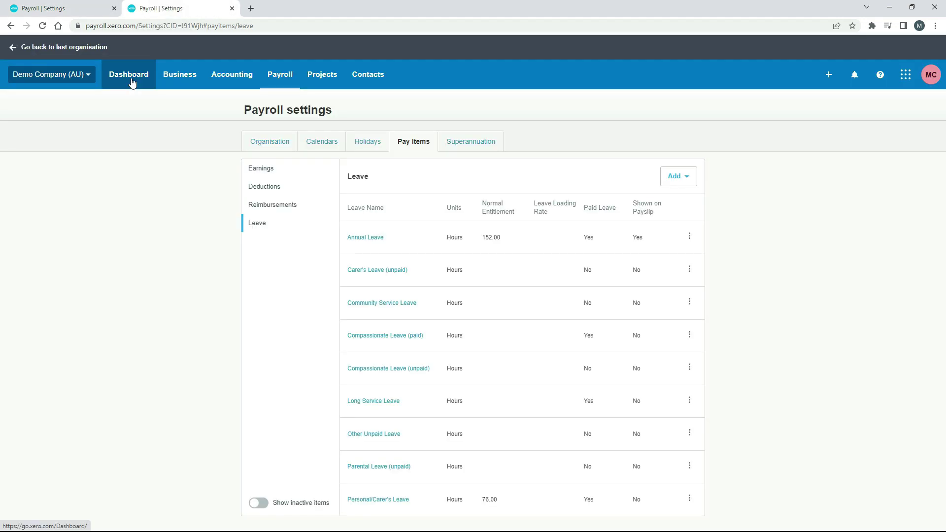
click(274, 87)
click(318, 126)
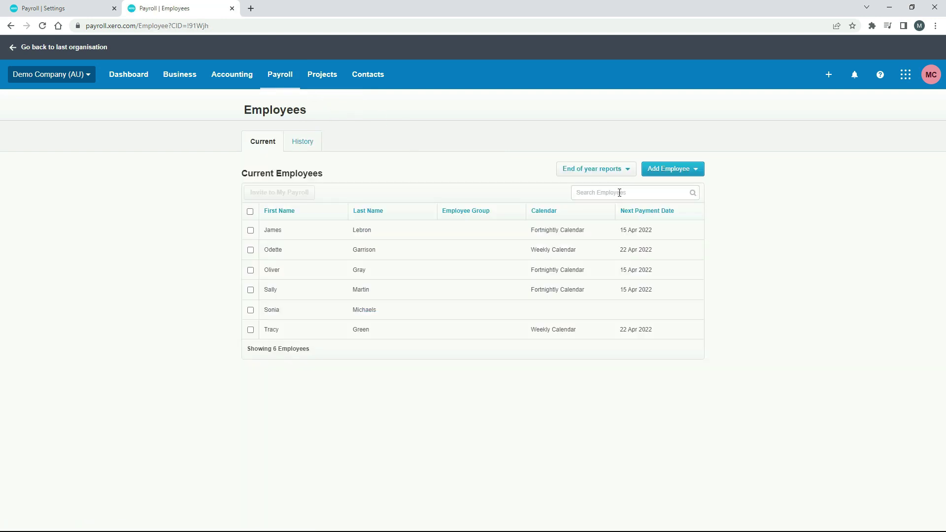
click(677, 169)
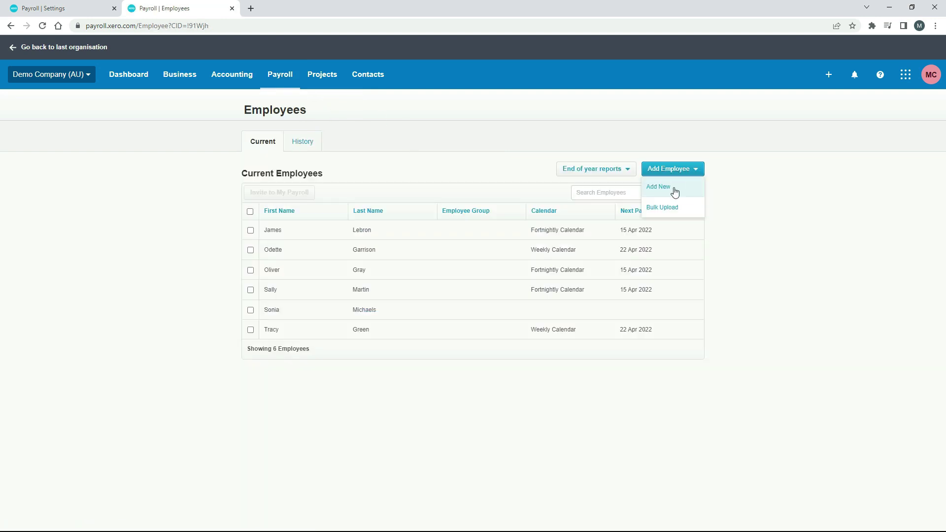
click(673, 191)
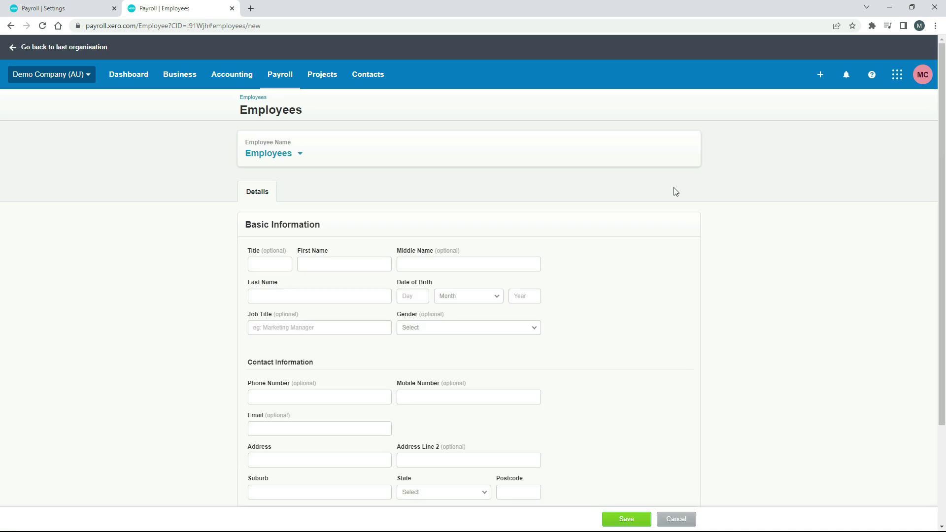
Save the new employee's basic details and go to their Leave tab
scroll(719, 247, down, 3)
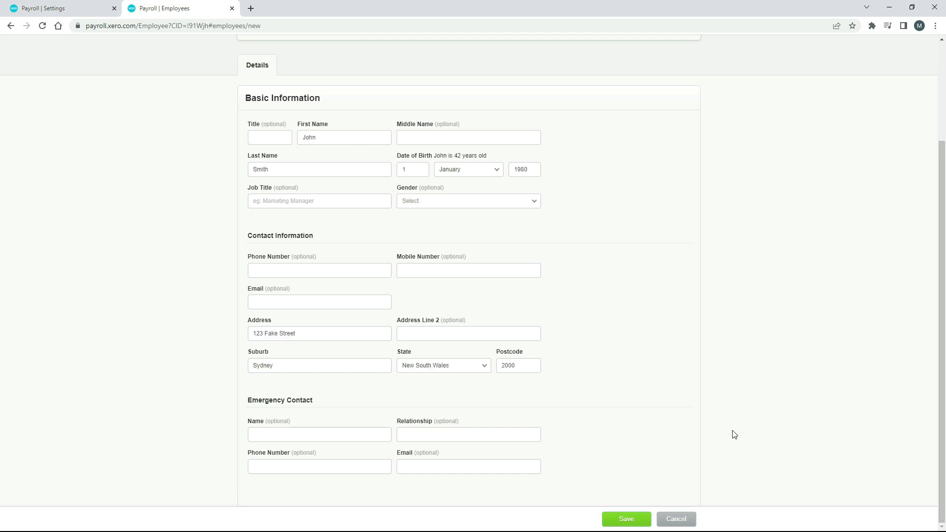
click(630, 521)
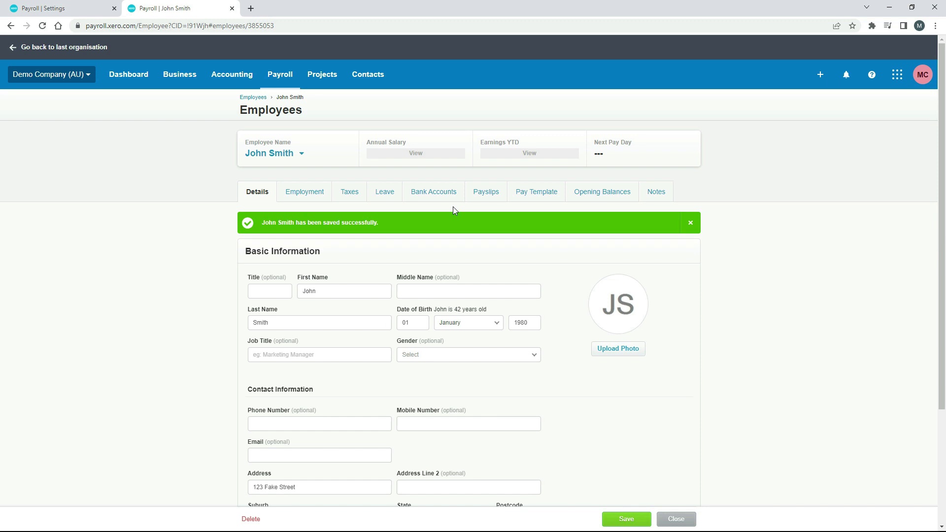
click(386, 195)
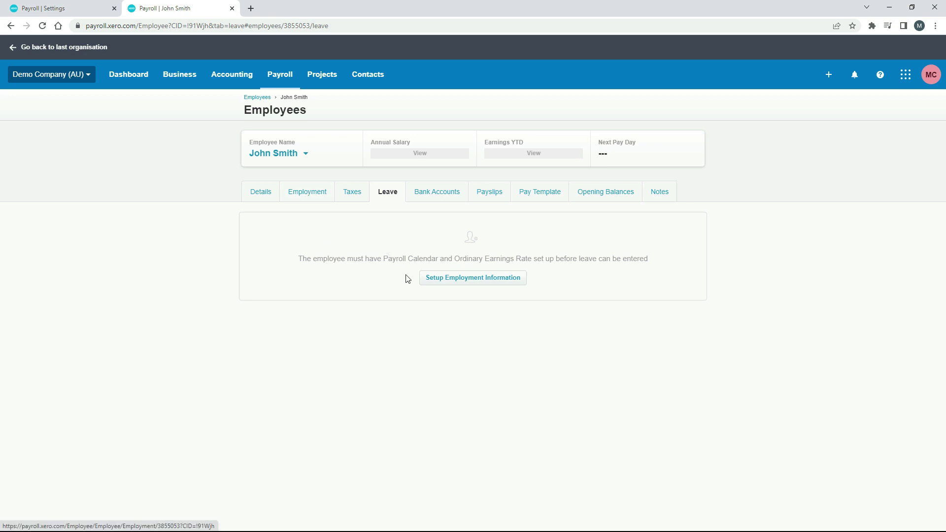
Set employment start 01 Mar 2022, Weekly Calendar and Ordinary Hours earnings rate, then save
click(482, 278)
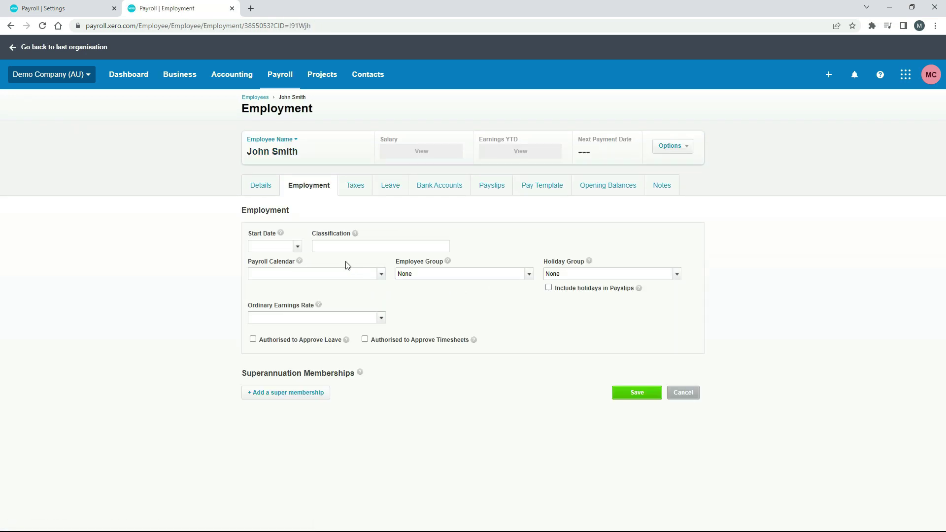
click(297, 247)
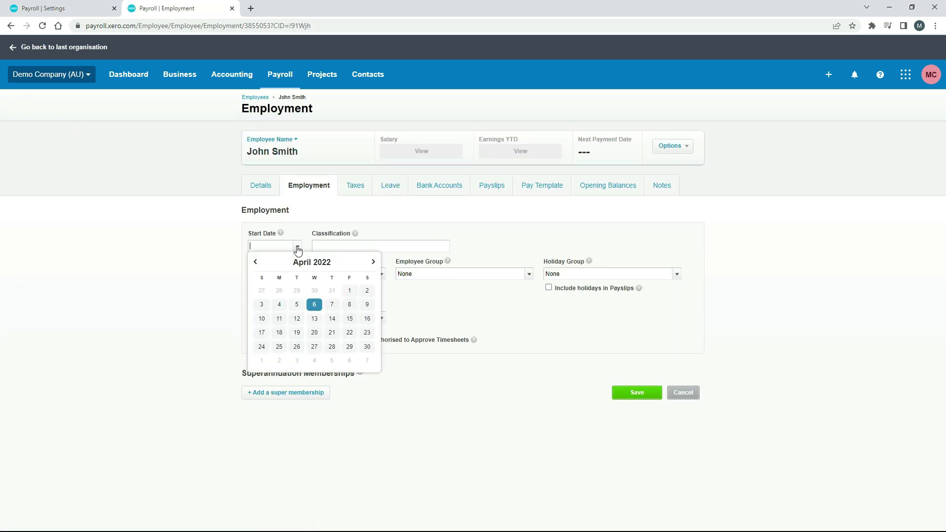
click(256, 262)
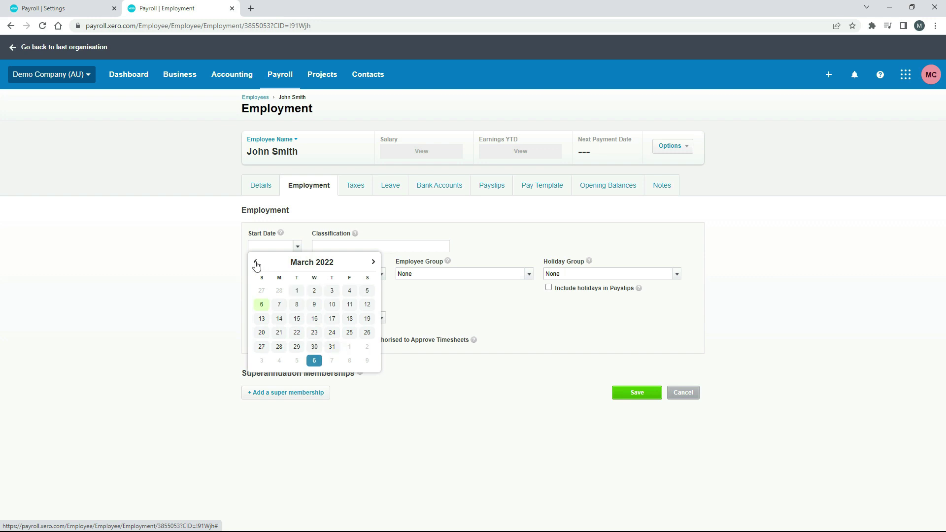
click(297, 291)
click(381, 274)
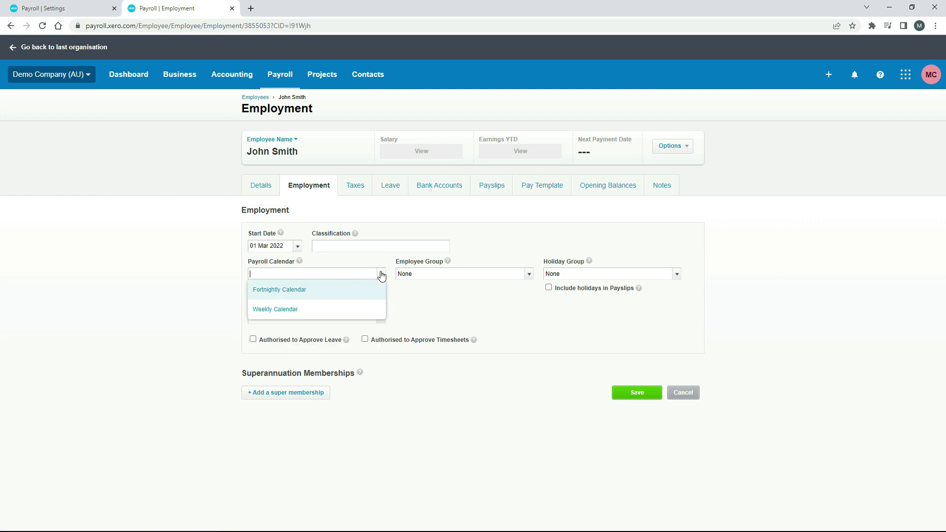
click(290, 311)
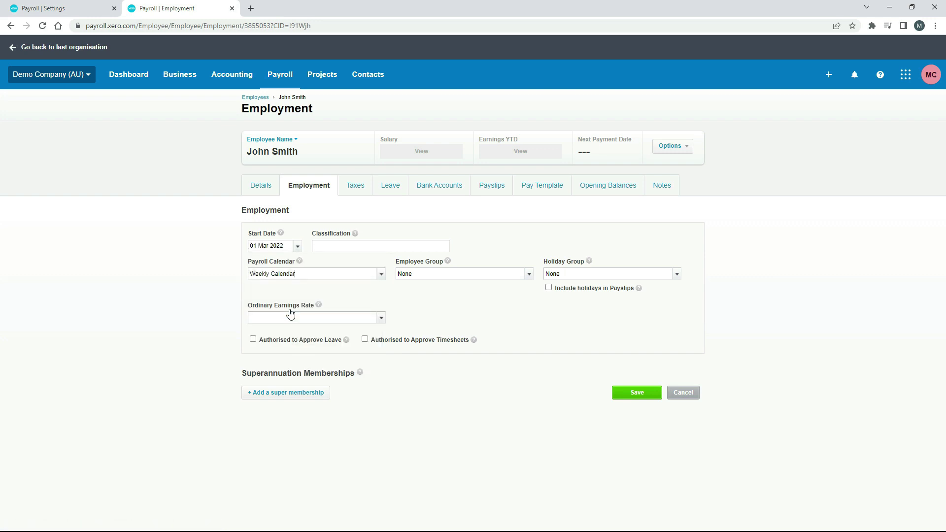
click(381, 319)
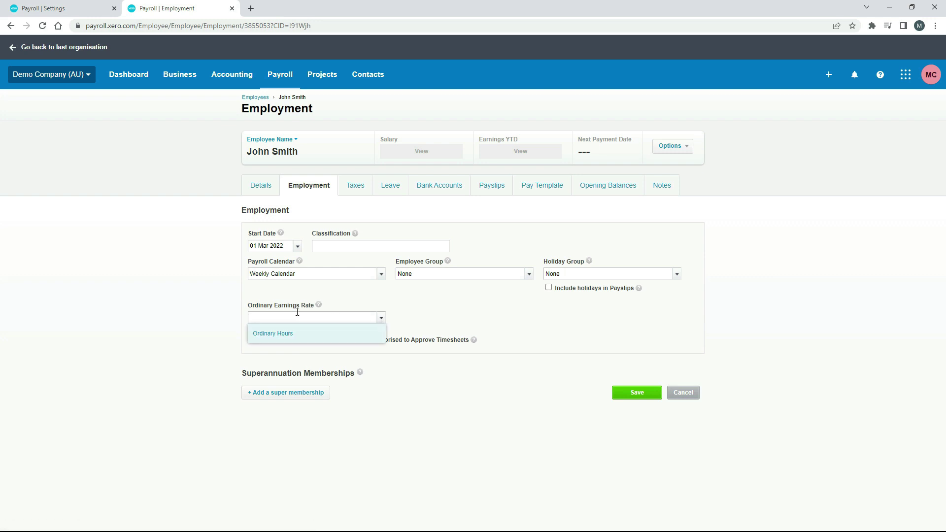
click(290, 336)
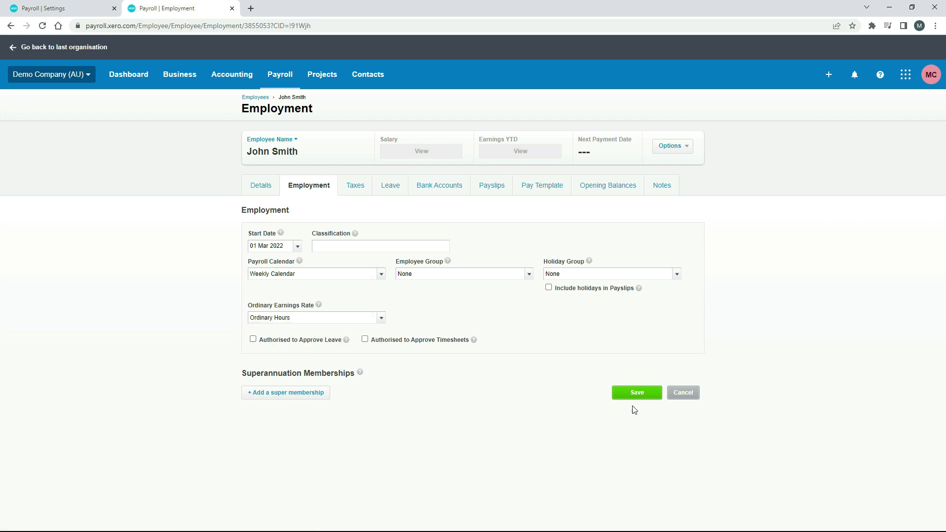
click(636, 393)
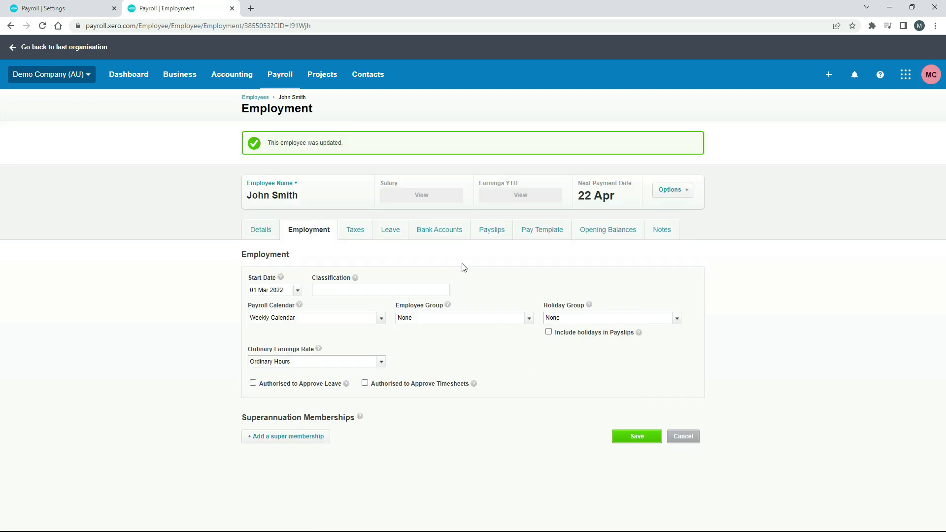
click(392, 232)
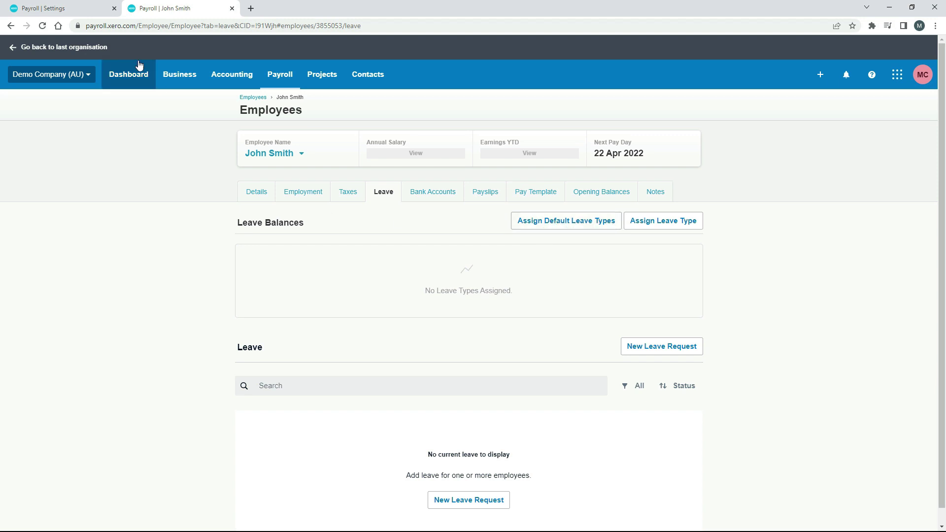
click(87, 8)
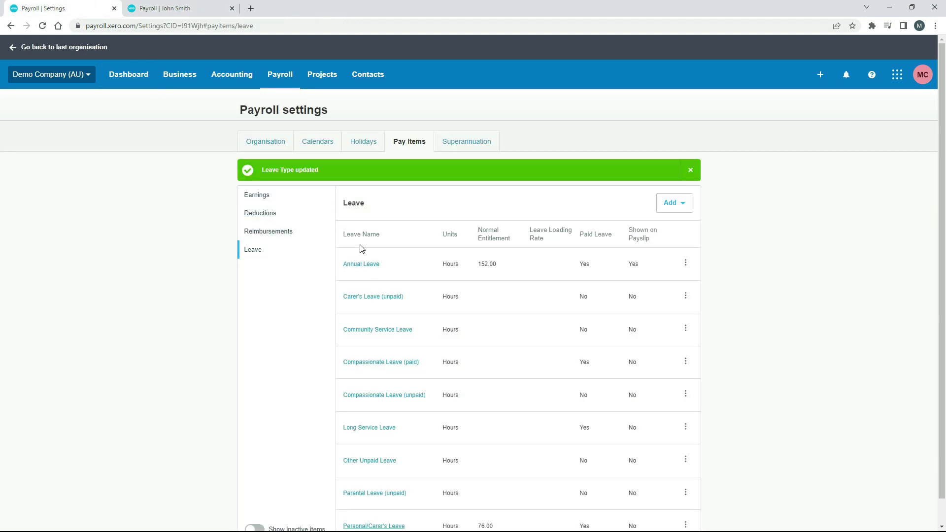
scroll(367, 387, down, 1)
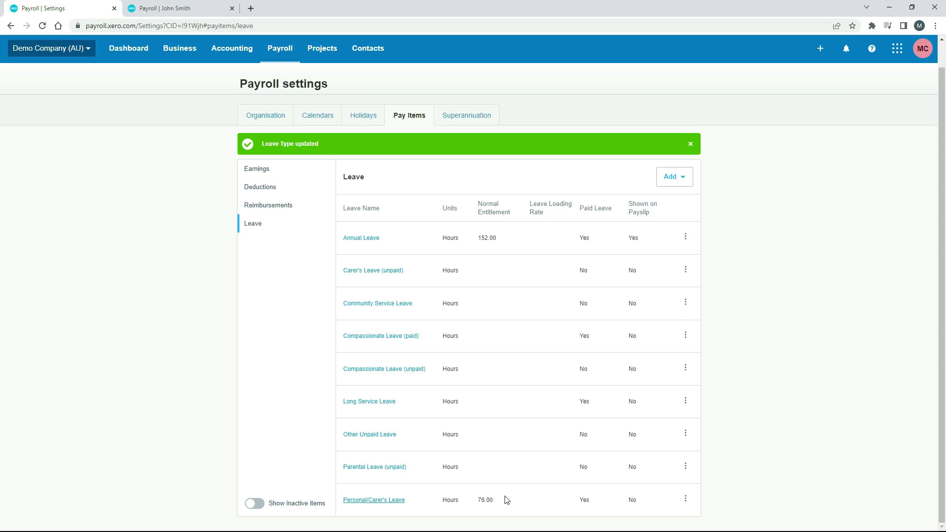
click(183, 15)
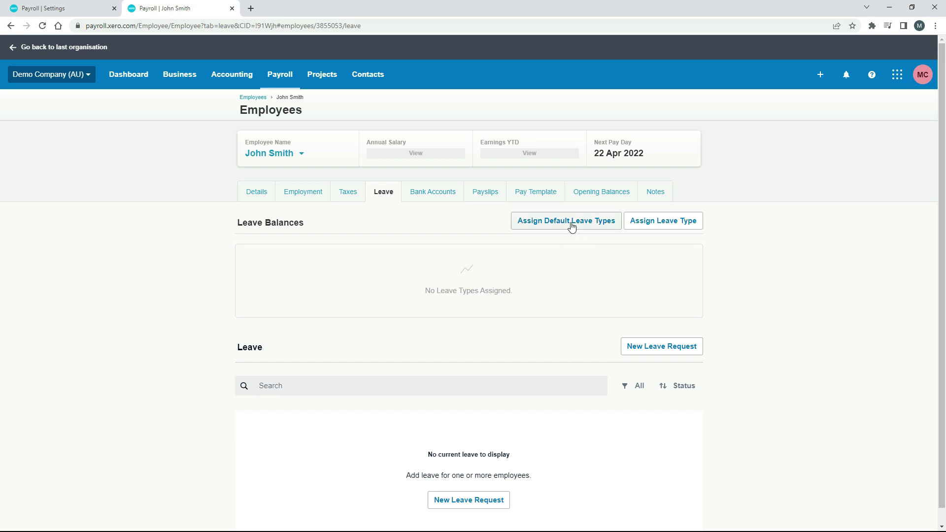
Assign Personal/Carer's Leave using the Fixed Amount Each Period calculation method
click(666, 223)
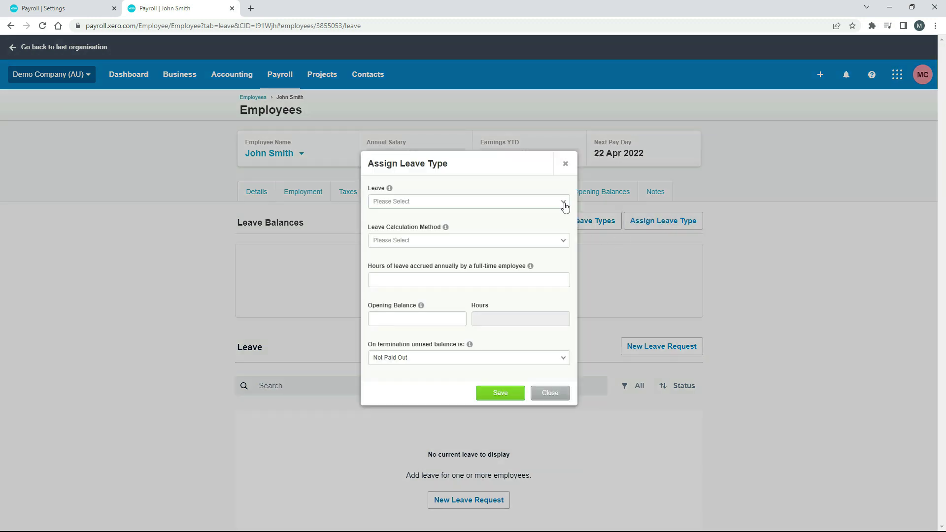
click(565, 207)
scroll(501, 228, down, 3)
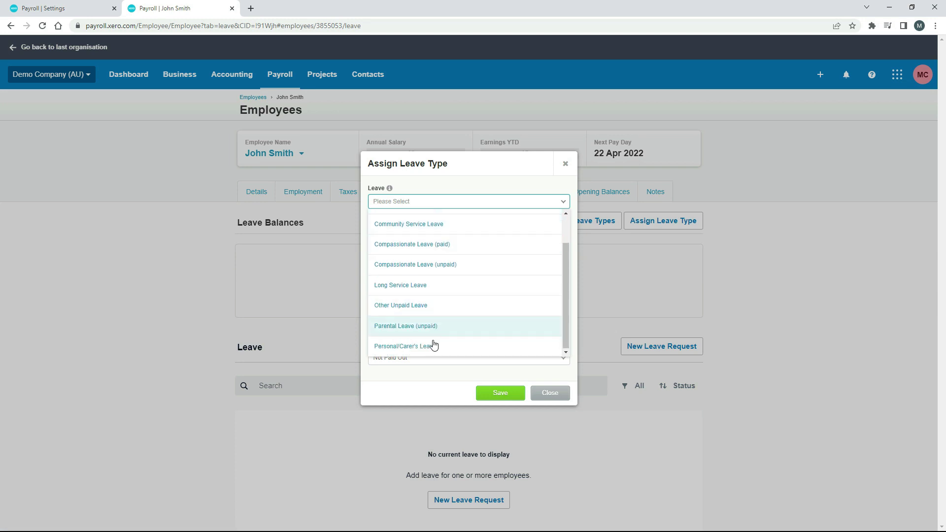
click(413, 348)
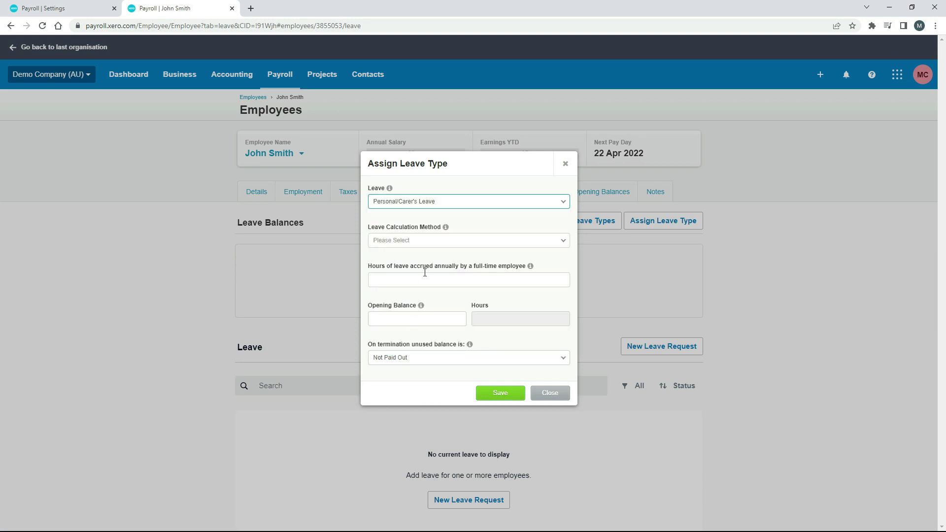
mouse_move(447, 230)
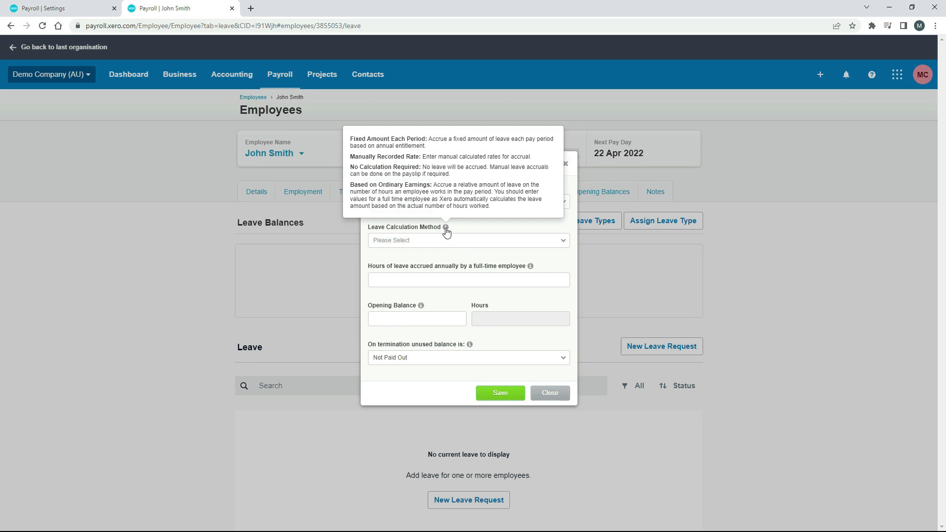
click(561, 242)
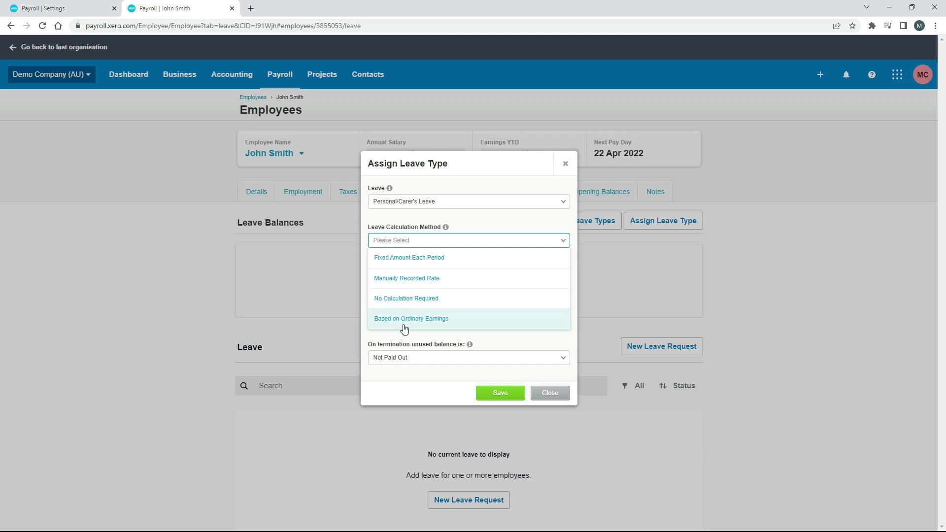
click(488, 260)
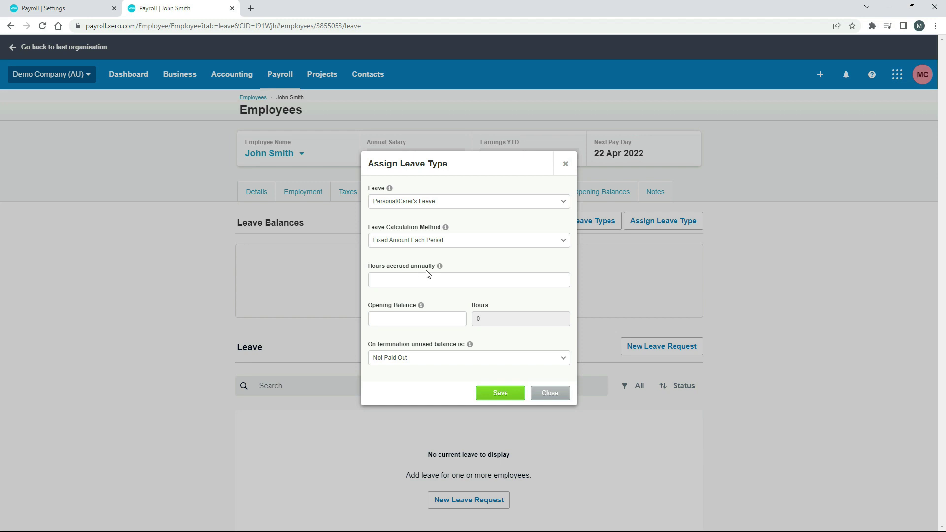
Check the payroll leave entitlements, then enter 76 hours accrued annually
click(50, 8)
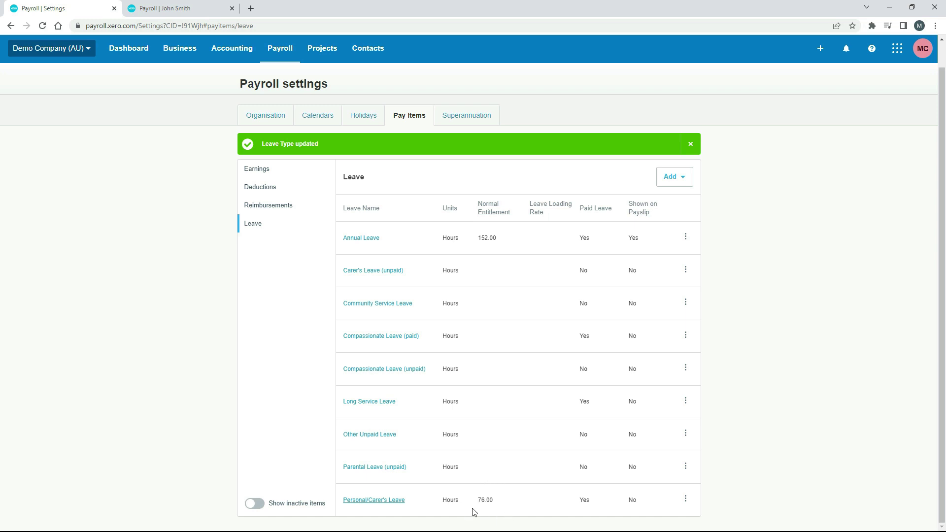
click(183, 12)
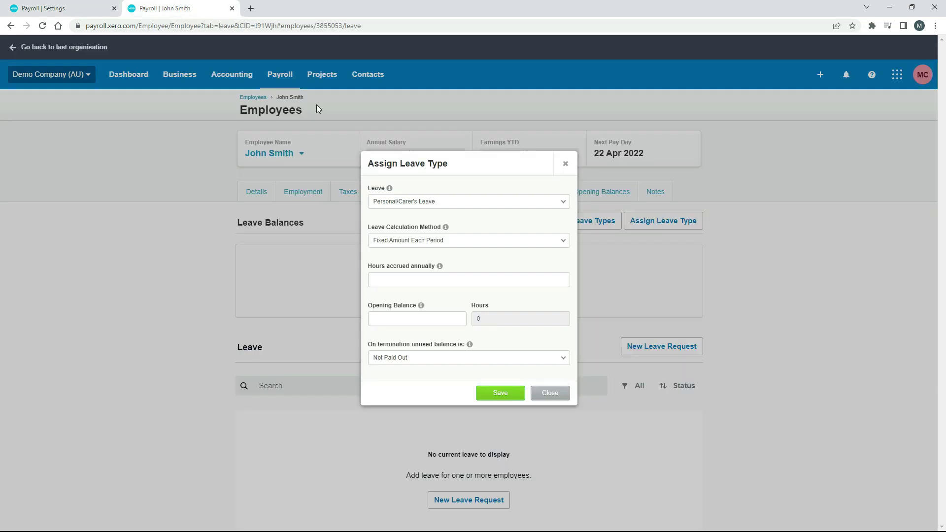
click(416, 277)
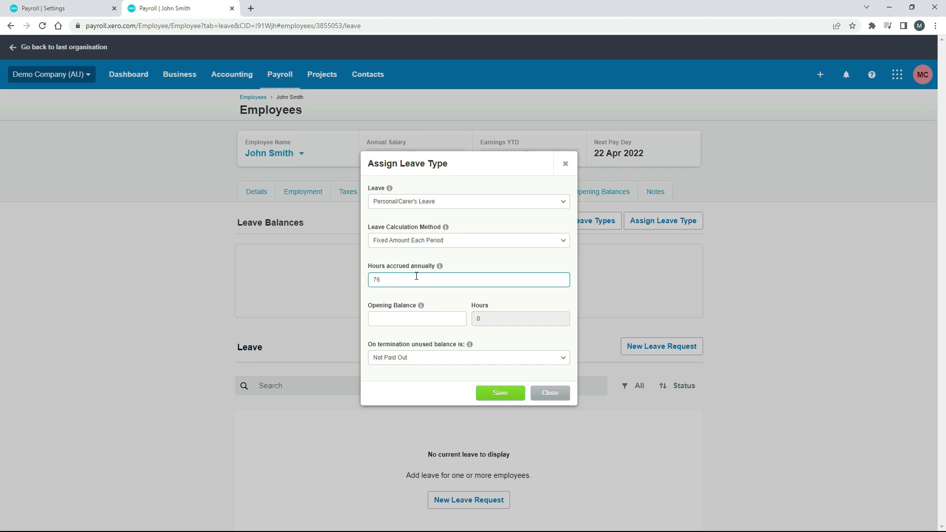
text(76)
key(Tab)
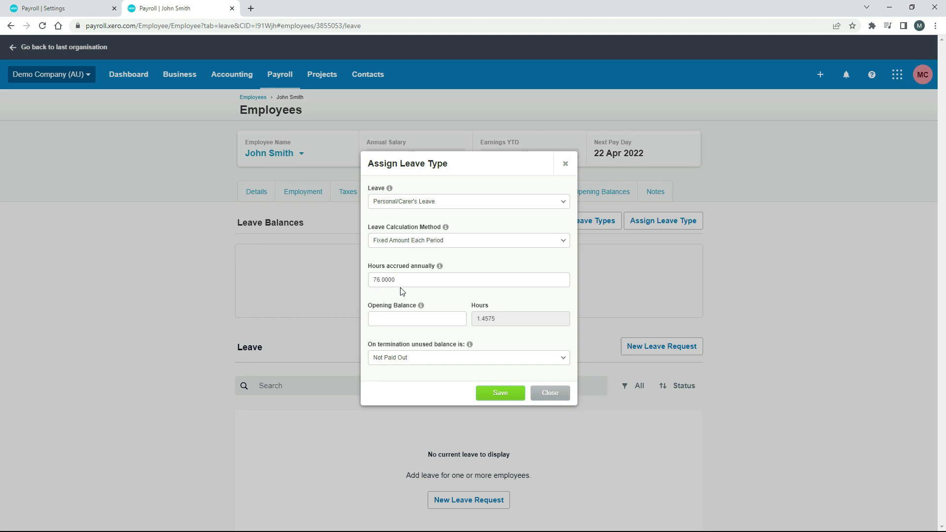
Change the annual hours to 80, giving 1.5342 hours per period
drag(400, 286, 341, 283)
text(0)
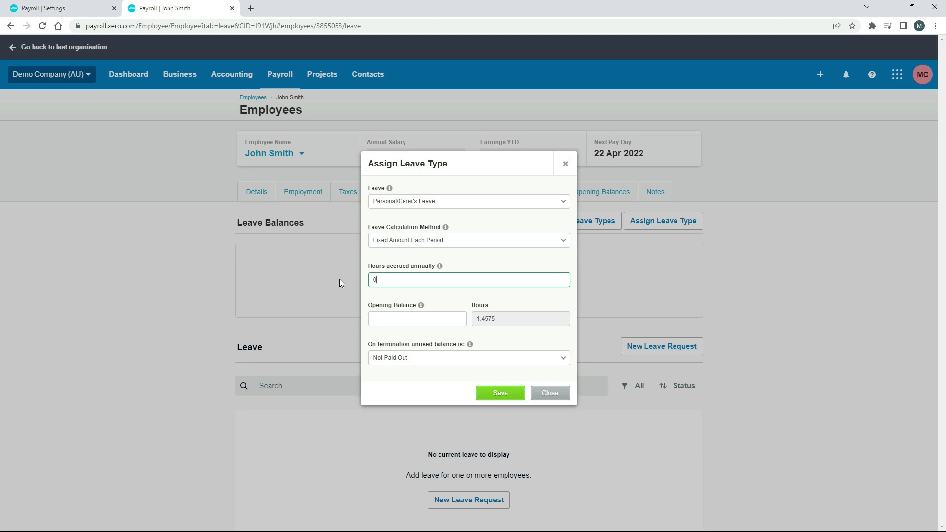
key(BackSpace)
text(80)
click(405, 299)
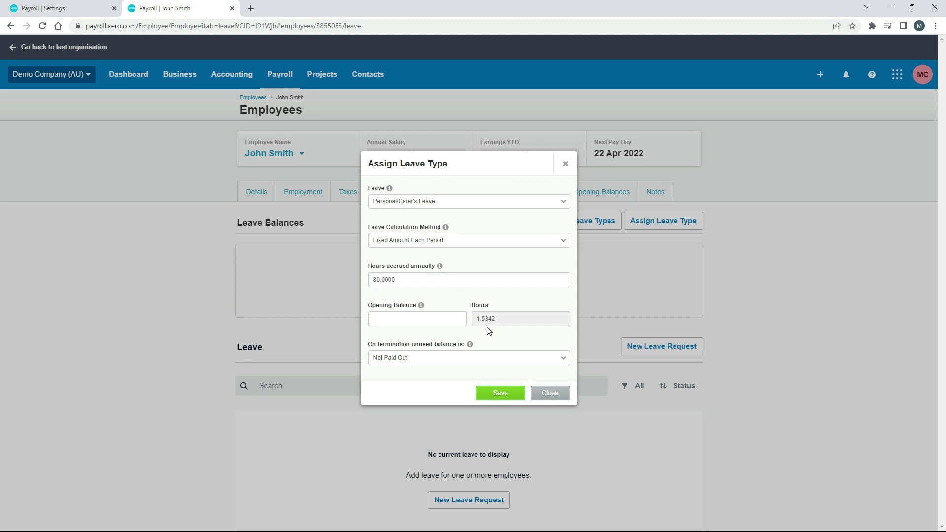
Switch the calculation method to Manually Recorded Rate with 2 hours per period
click(561, 242)
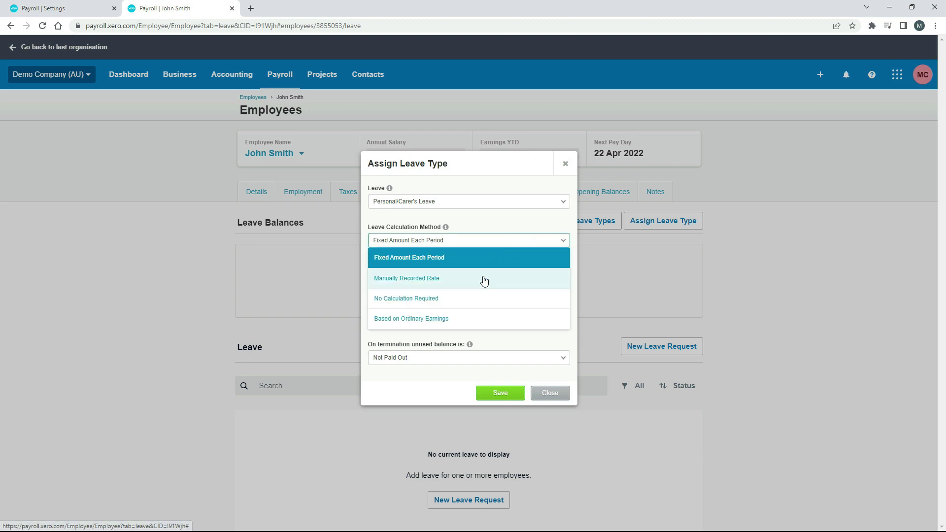
click(407, 281)
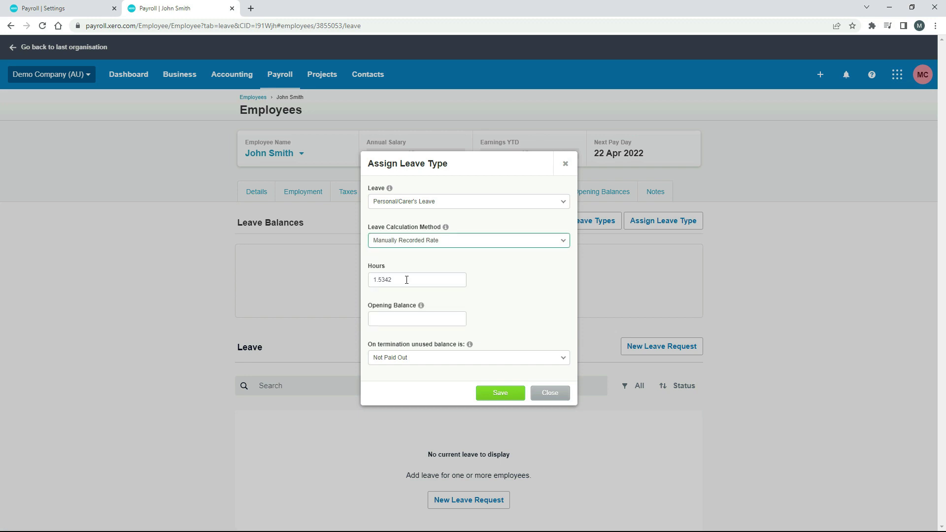
click(408, 296)
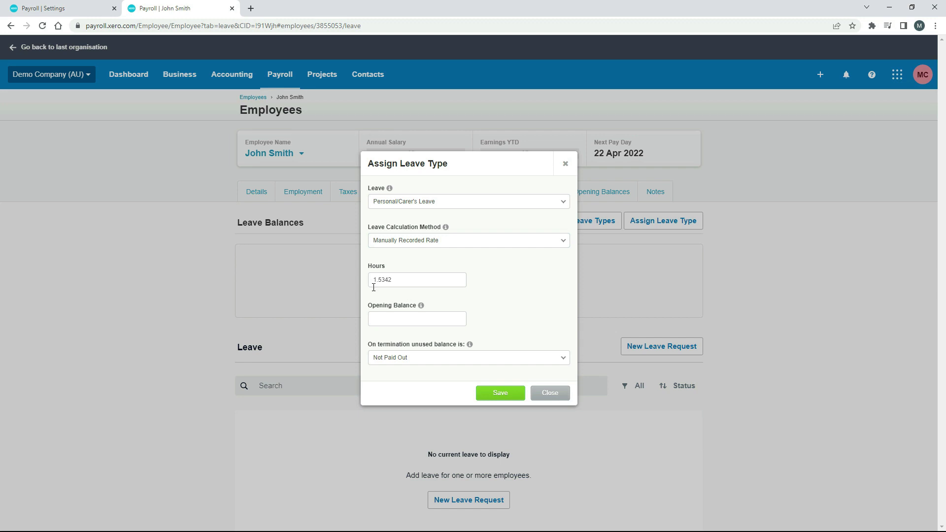
click(400, 279)
click(400, 280)
click(384, 296)
Change the calculation method to No Calculation Required
click(562, 242)
click(464, 299)
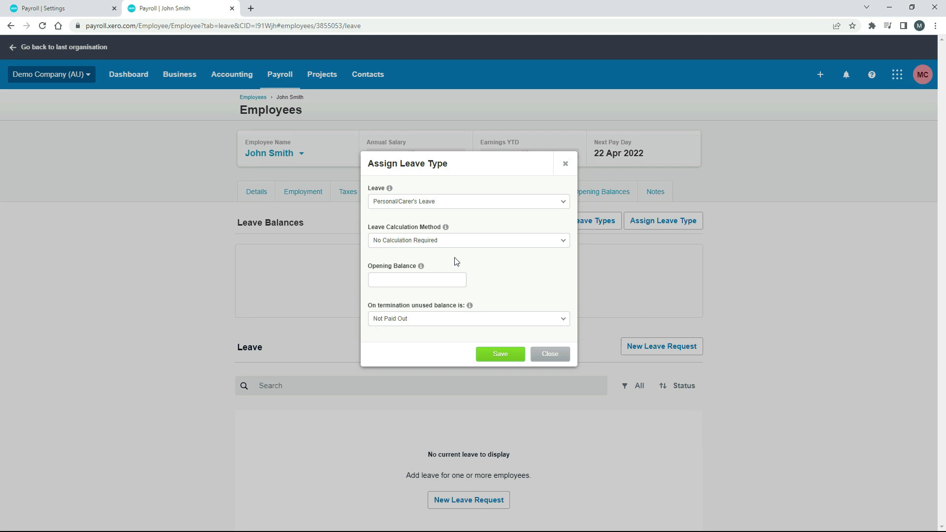
click(562, 243)
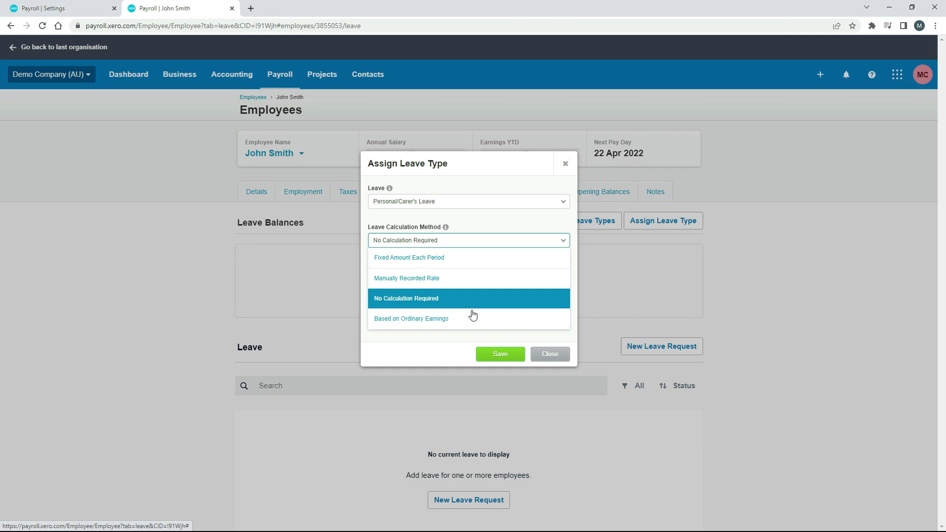
Switch to Based on Ordinary Earnings and change annual hours from 80 to 76
click(474, 318)
click(413, 260)
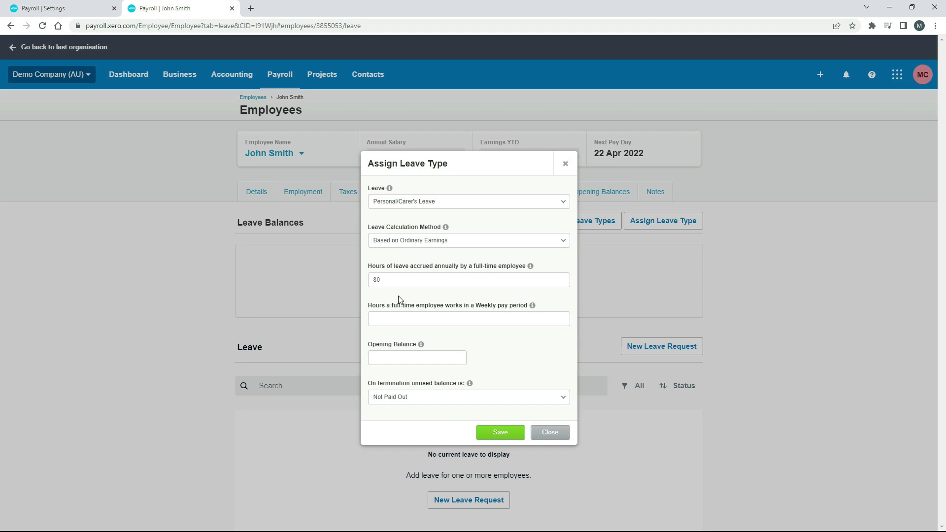
drag(387, 281, 371, 283)
click(382, 299)
drag(395, 280, 340, 273)
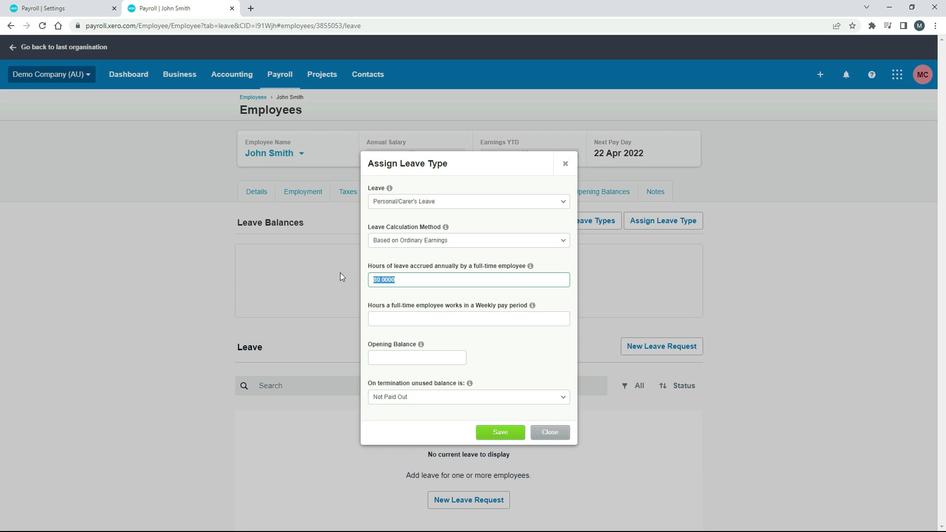
text(76)
click(392, 297)
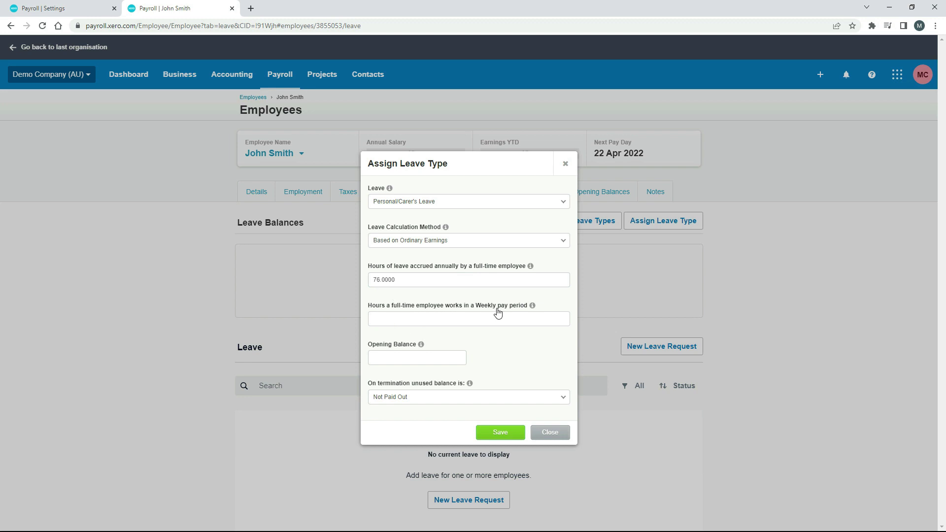
Enter 38 full-time weekly hours, then set annual hours back to 80
click(452, 313)
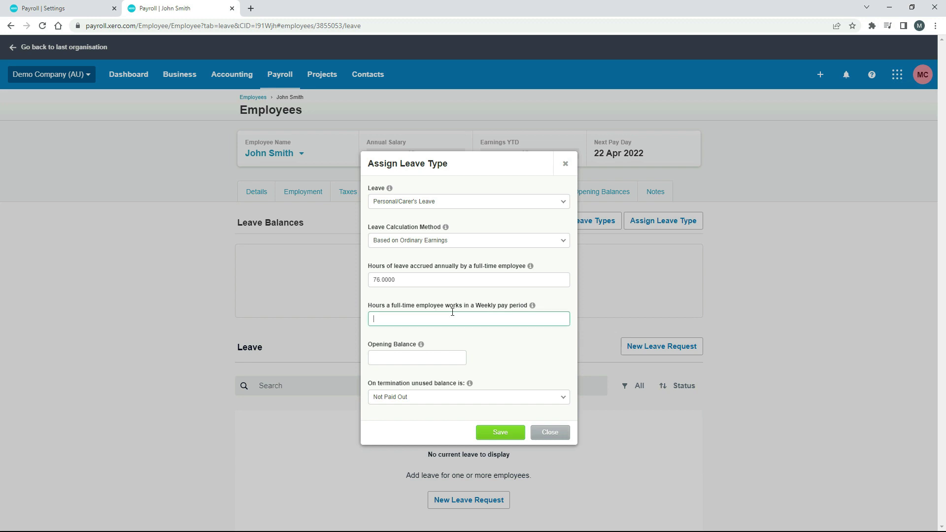
text(38)
click(472, 356)
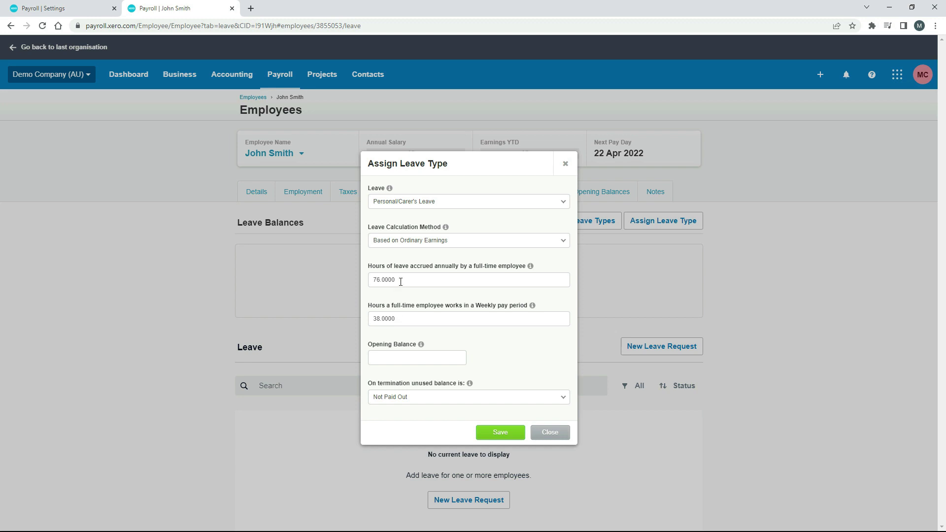
drag(401, 280, 363, 279)
text(08)
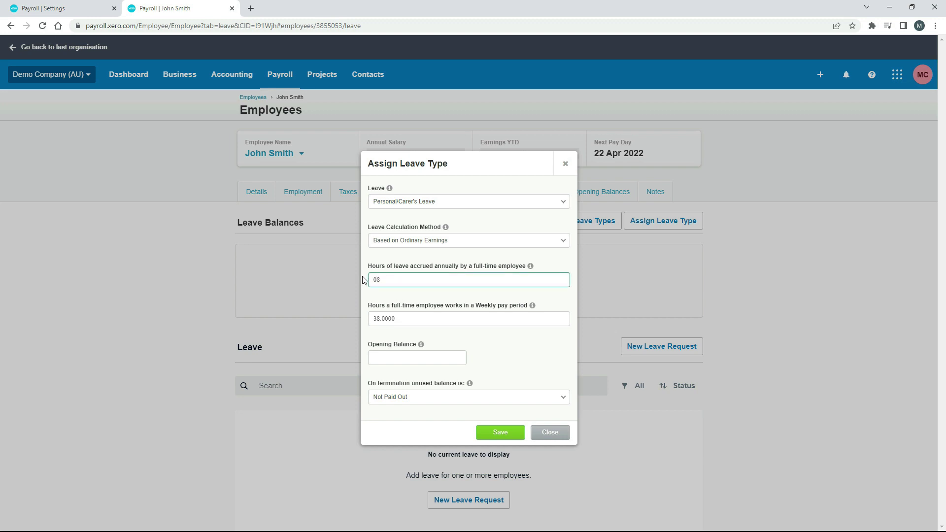
click(393, 295)
Try 40 weekly hours, clear that field, and return to Fixed Amount Each Period
drag(396, 325, 368, 324)
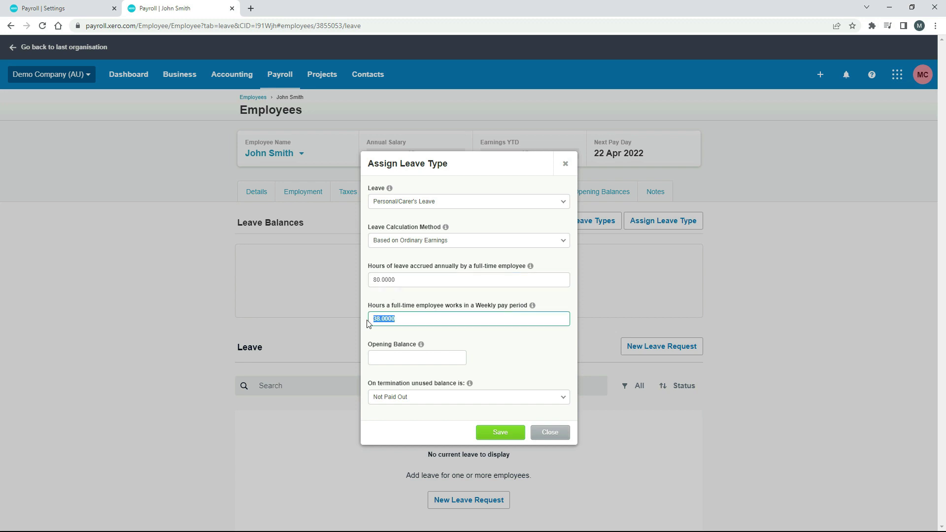
text(40)
click(385, 342)
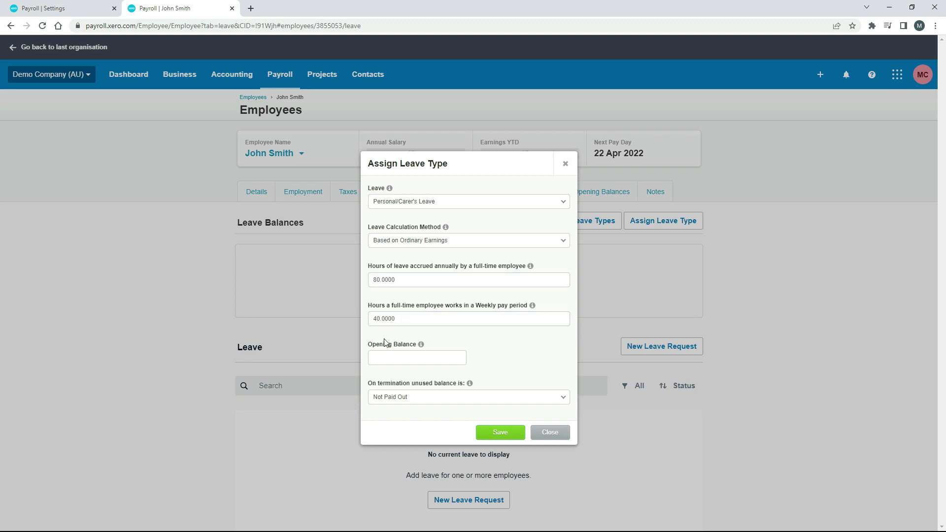
drag(403, 319, 320, 317)
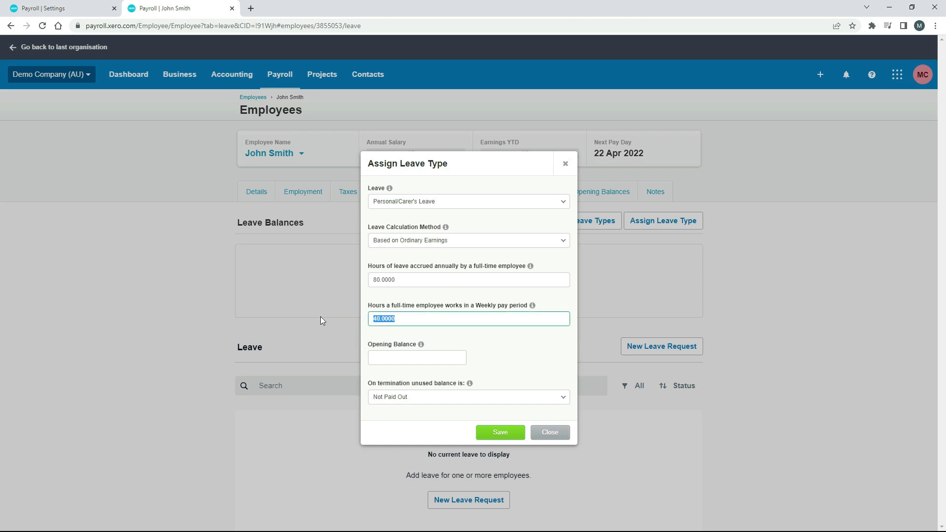
key(BackSpace)
click(441, 336)
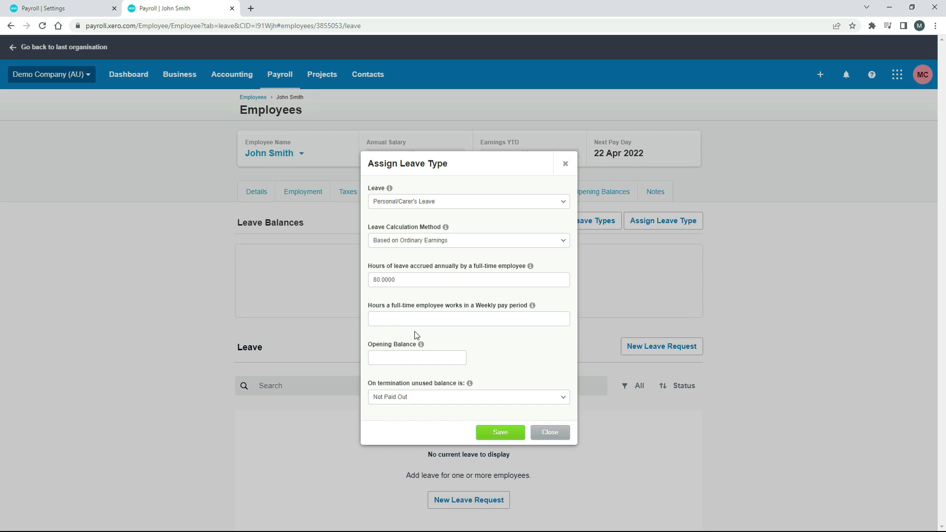
click(404, 323)
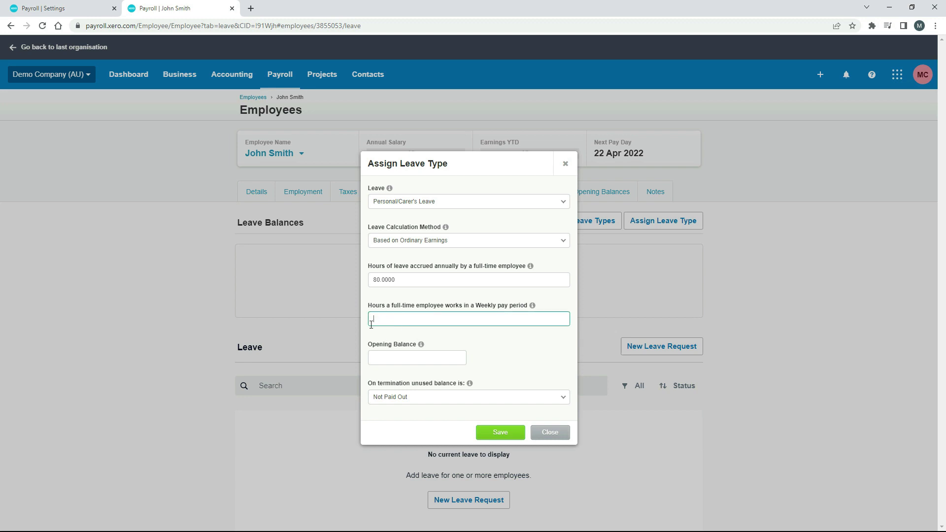
click(563, 241)
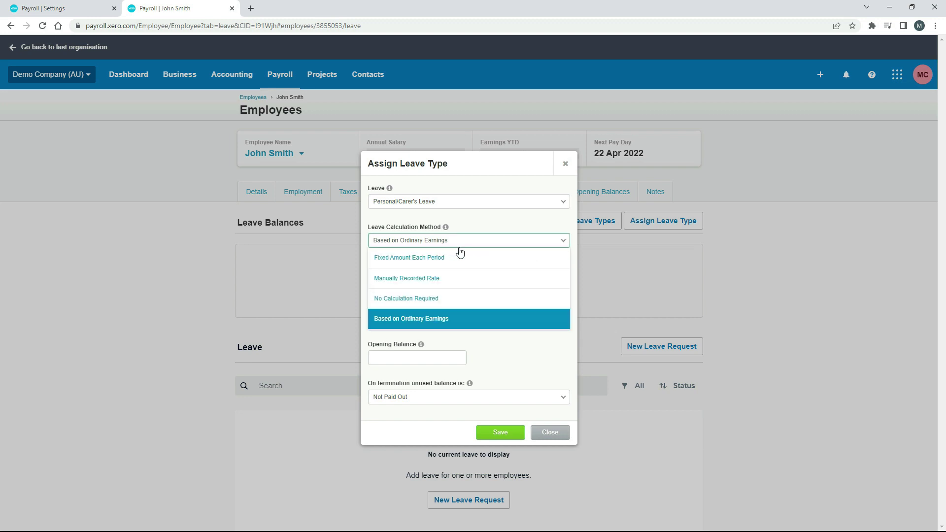
click(451, 259)
Enter 76 hours accrued annually, recalculating to 1.4575 hours per period
key(Tab)
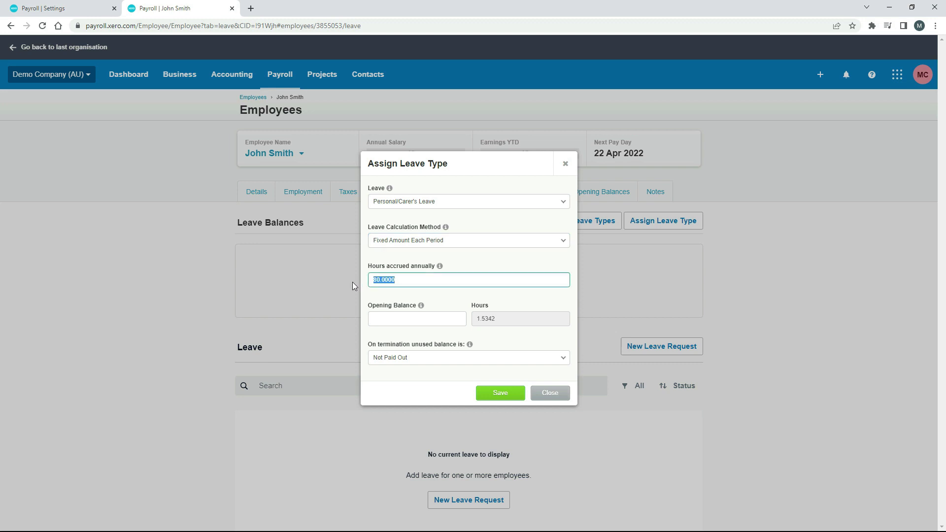
text(76)
click(400, 298)
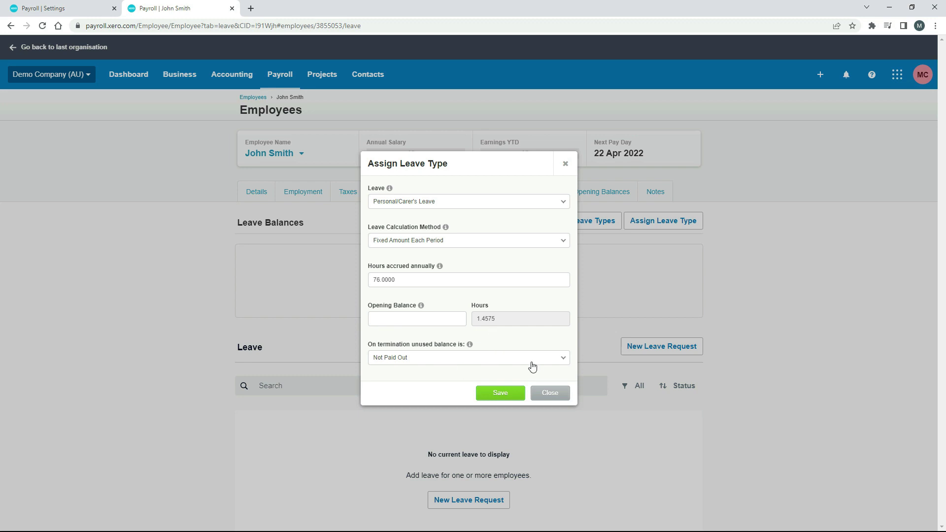
Keep termination payout as Not Paid Out and save the leave assignment
click(563, 362)
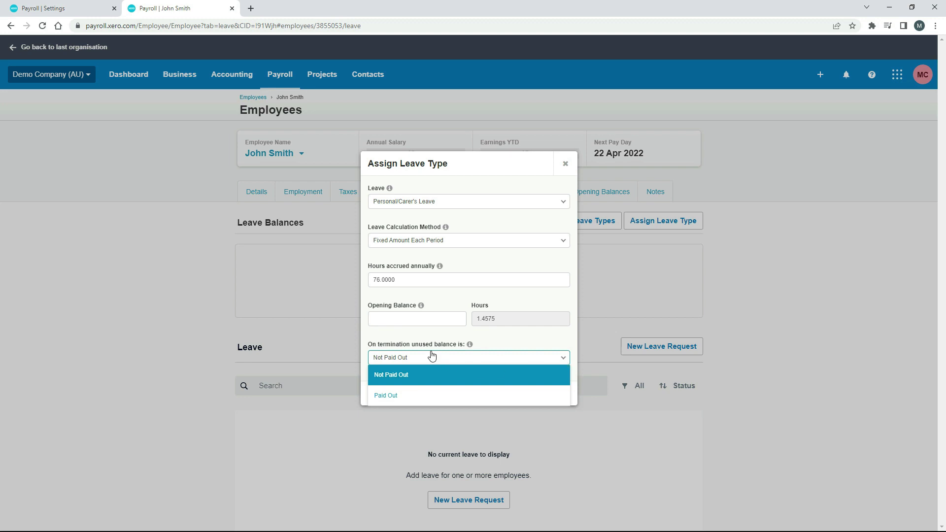
click(404, 395)
click(559, 364)
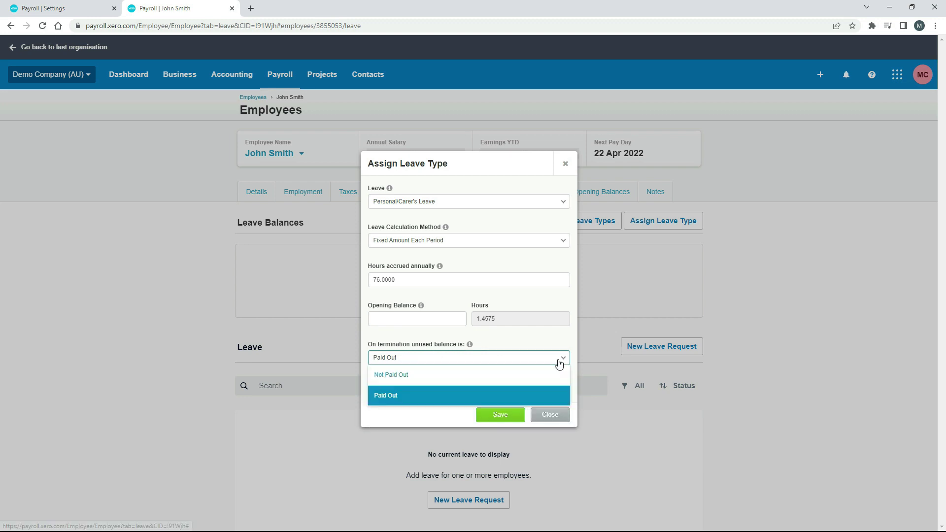
click(487, 381)
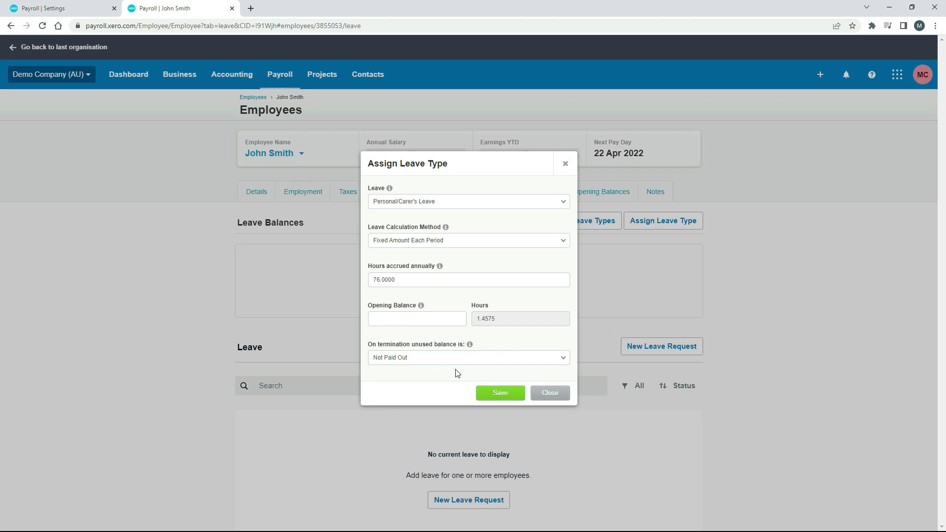
click(501, 394)
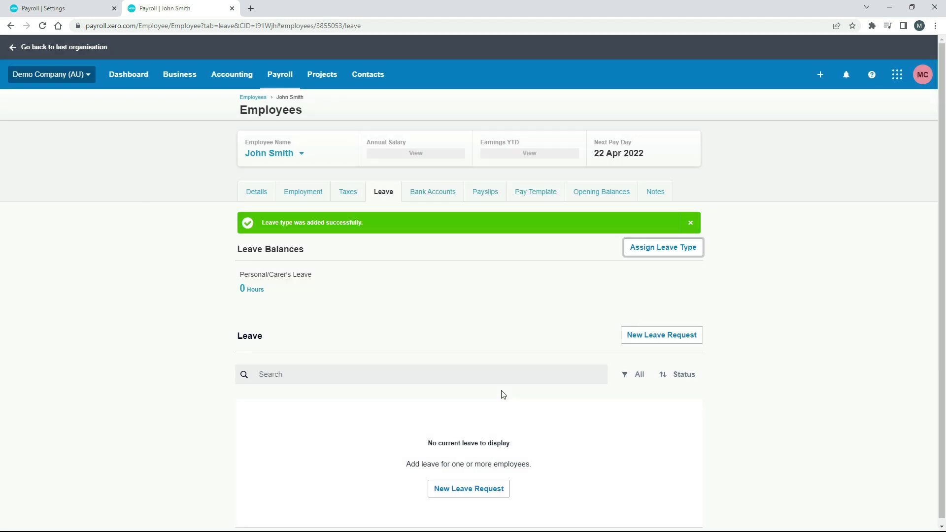
In a duplicated tab, delete the draft fortnightly pay run from Pay Runs
right_click(199, 9)
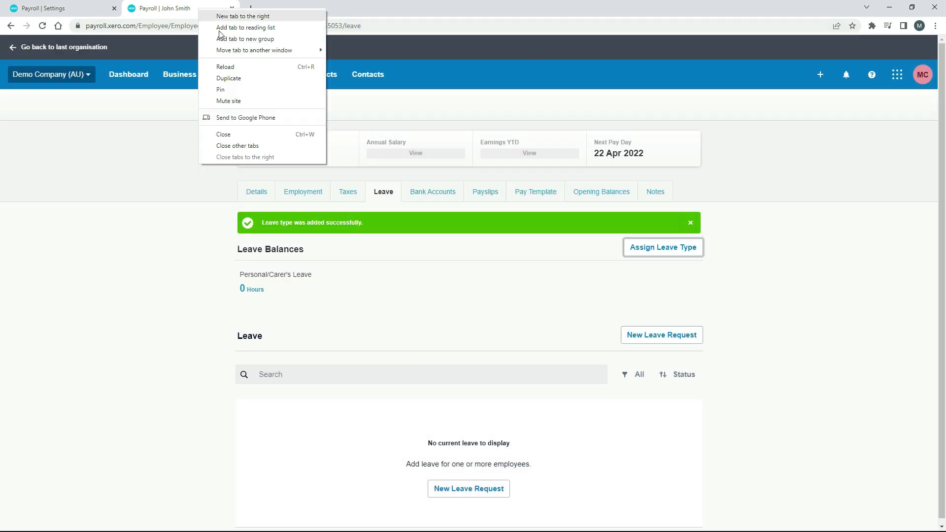
click(246, 82)
click(290, 82)
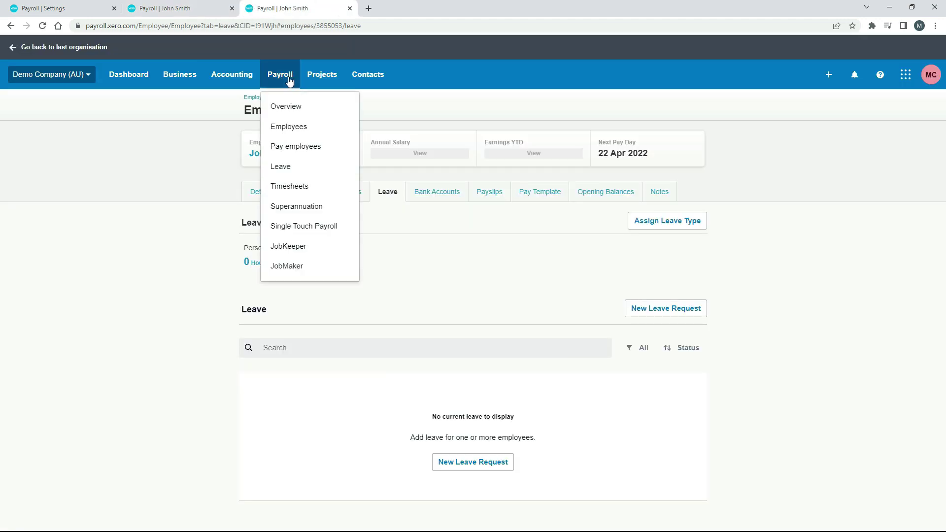
click(315, 148)
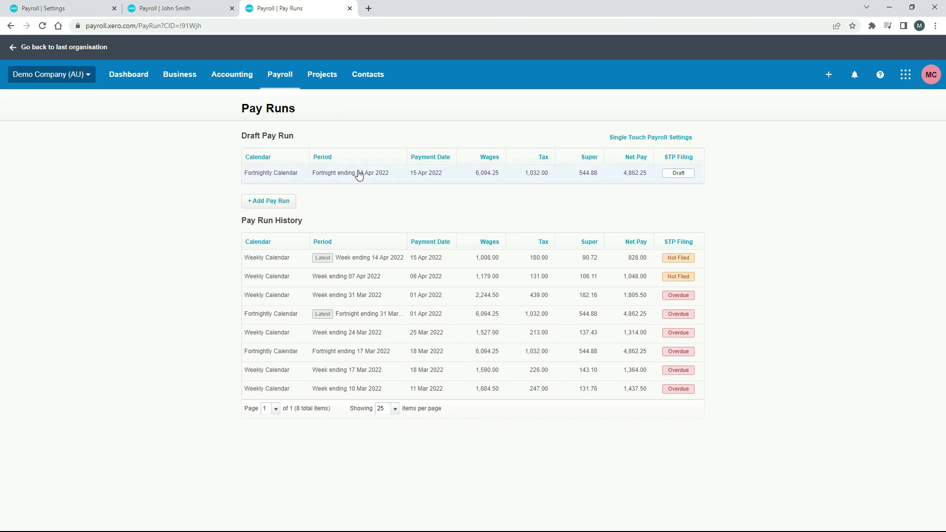
click(371, 176)
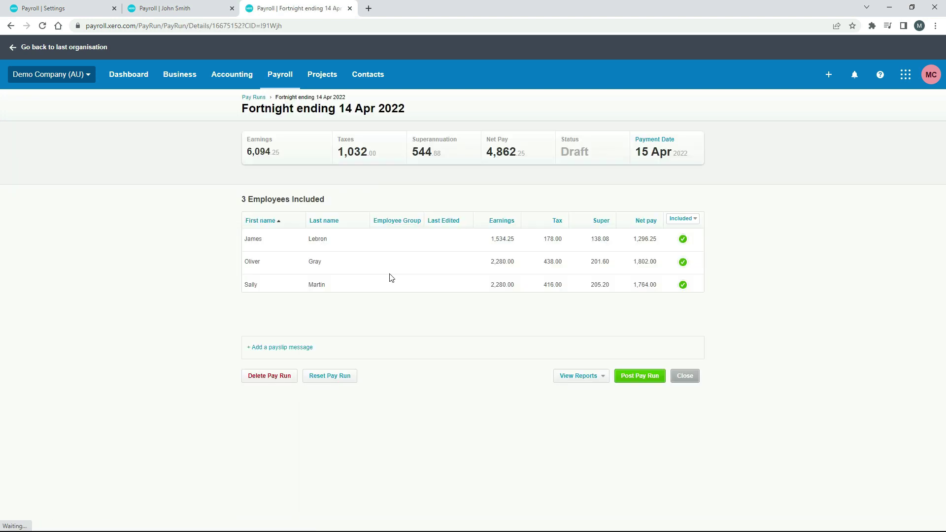
click(269, 380)
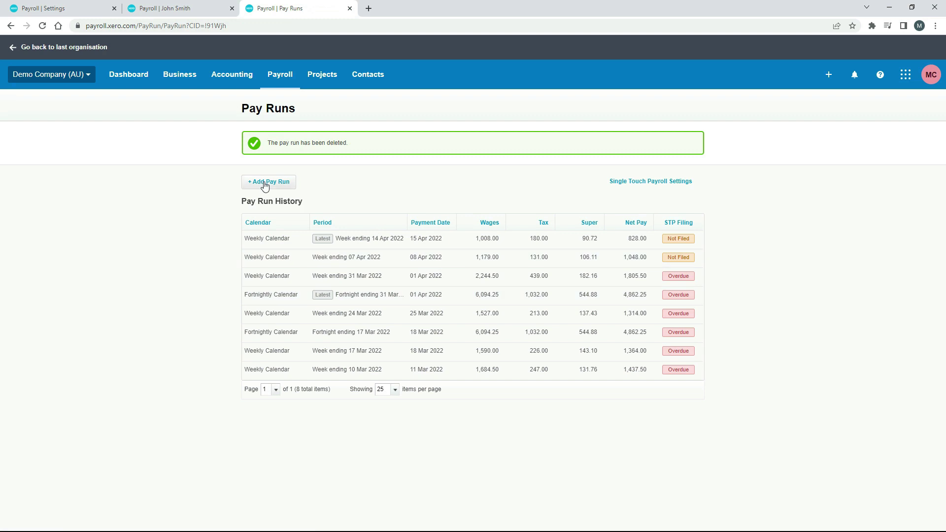
Create a weekly pay run ending 21 Apr 2022 and view the employee's payslip
click(266, 183)
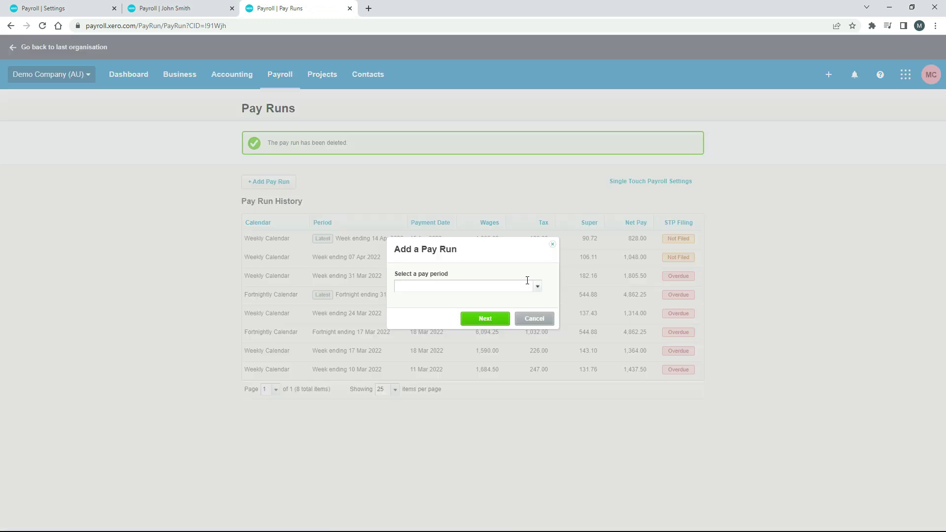
click(528, 284)
click(508, 321)
click(490, 318)
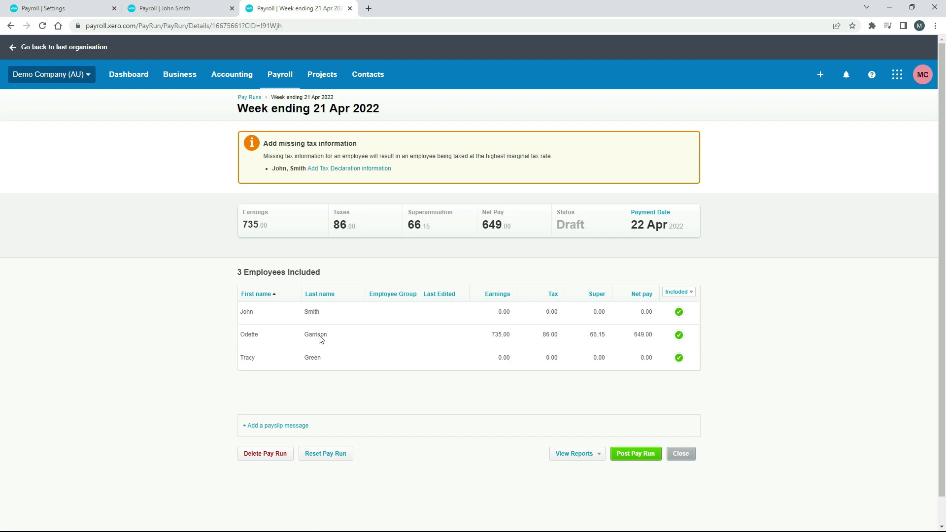
click(341, 316)
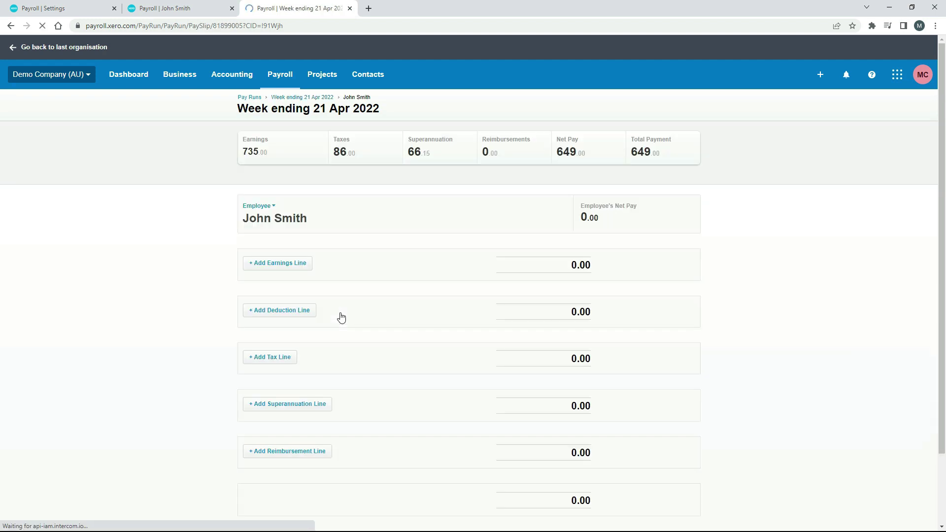
scroll(652, 267, down, 3)
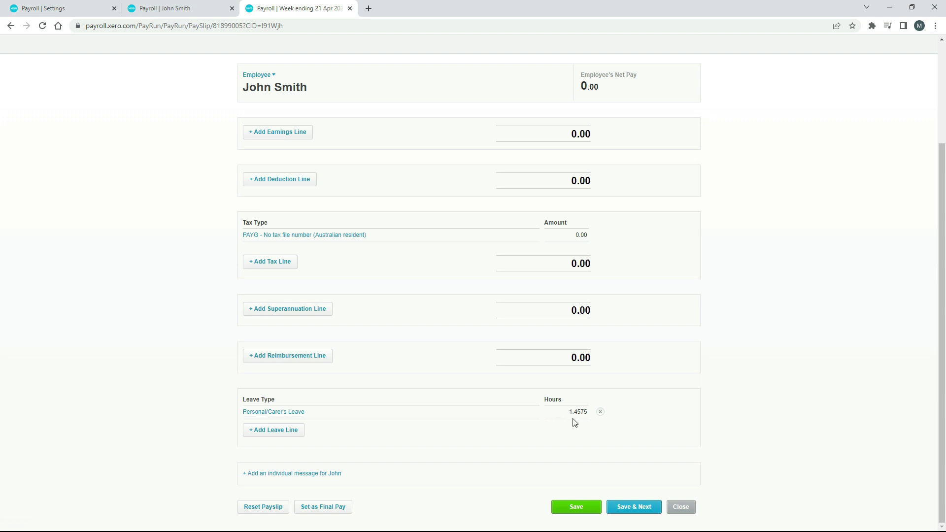
click(226, 14)
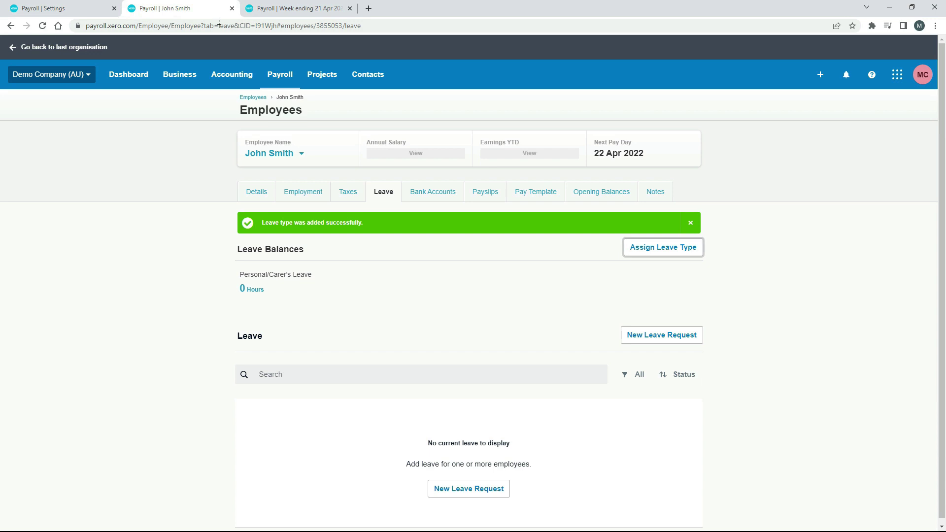
click(251, 290)
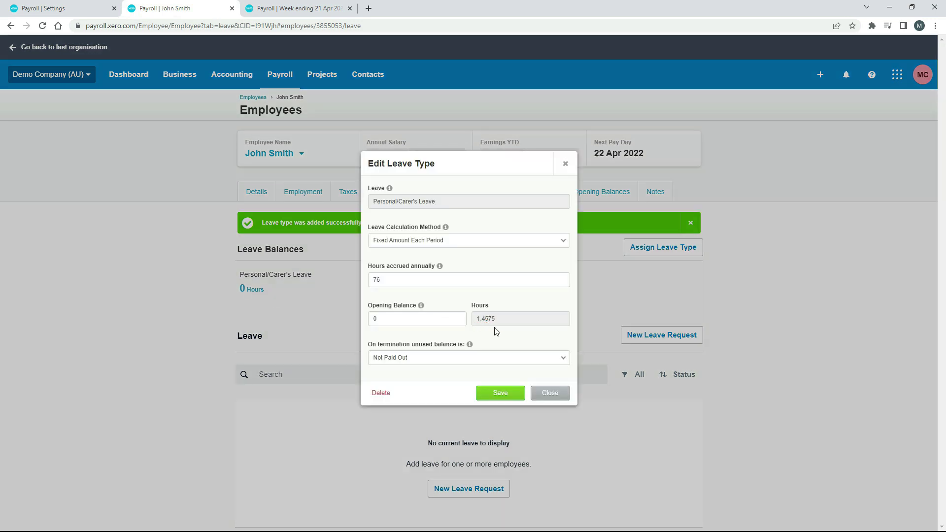
click(93, 7)
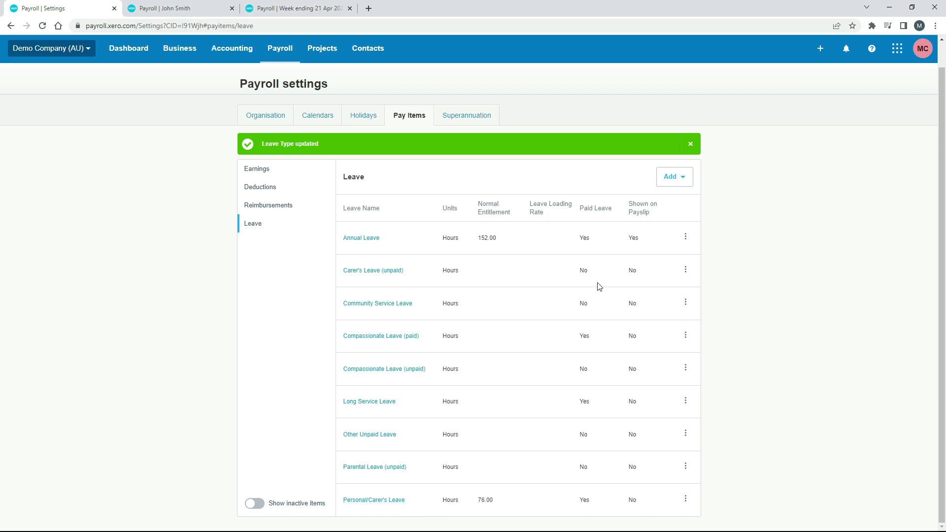
click(217, 10)
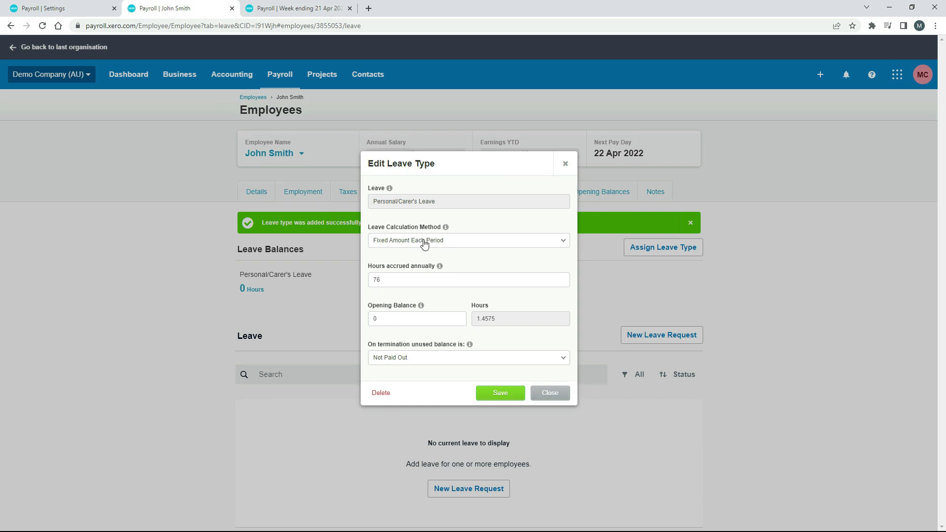
click(313, 9)
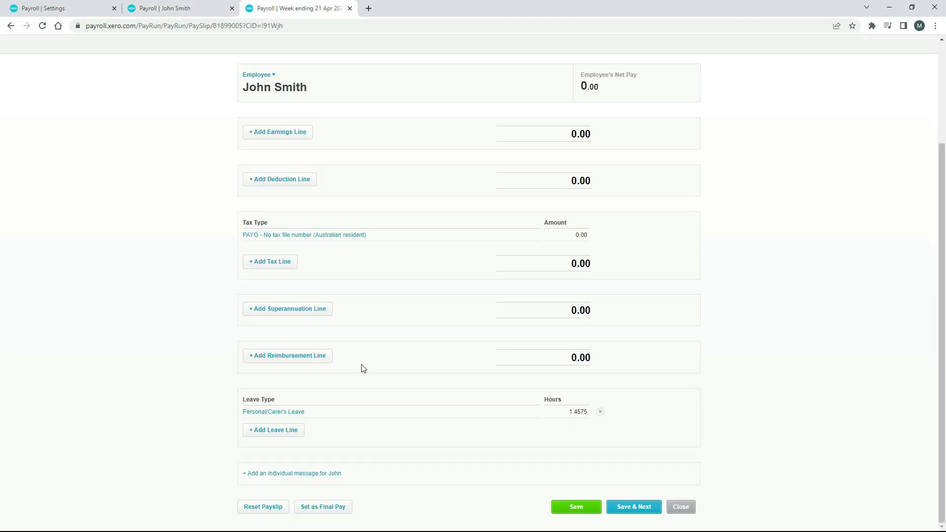